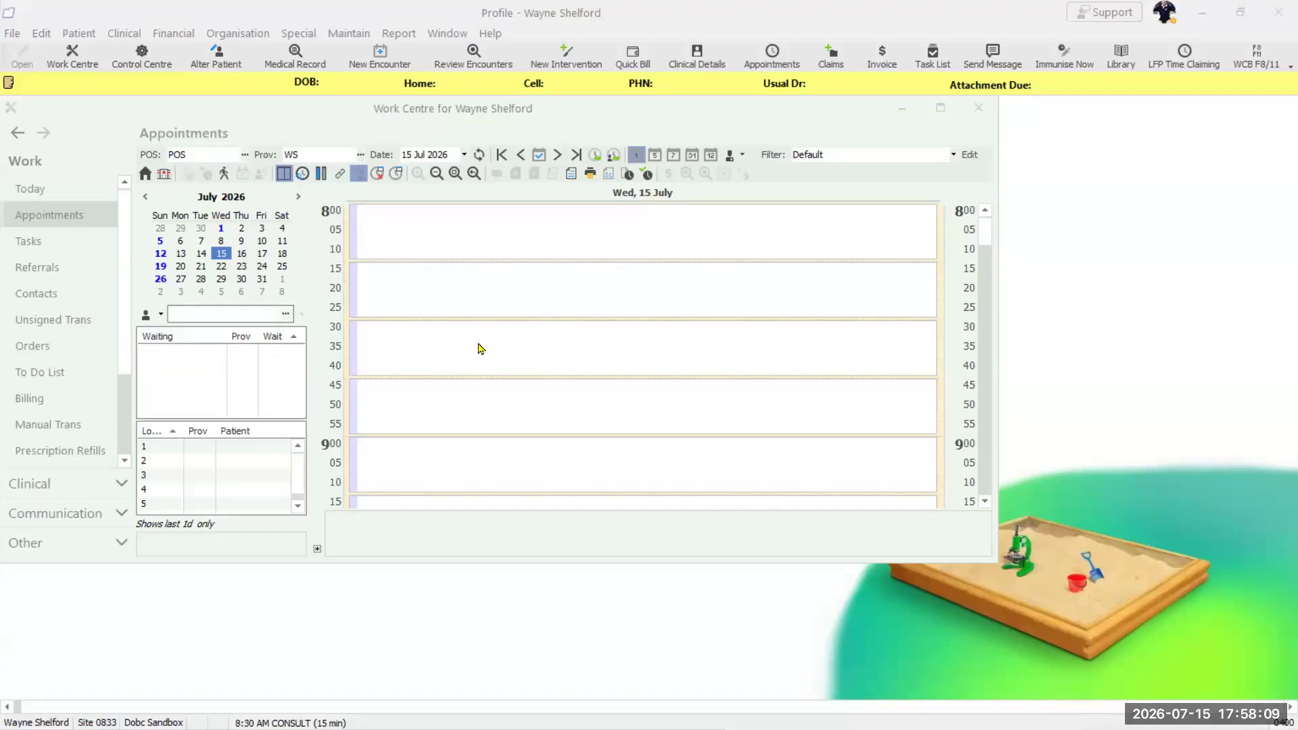
Open the clinical Intervention List in the Work Centre and look through the listed interventions
{"action": "left_click", "coordinate": [207, 110]}
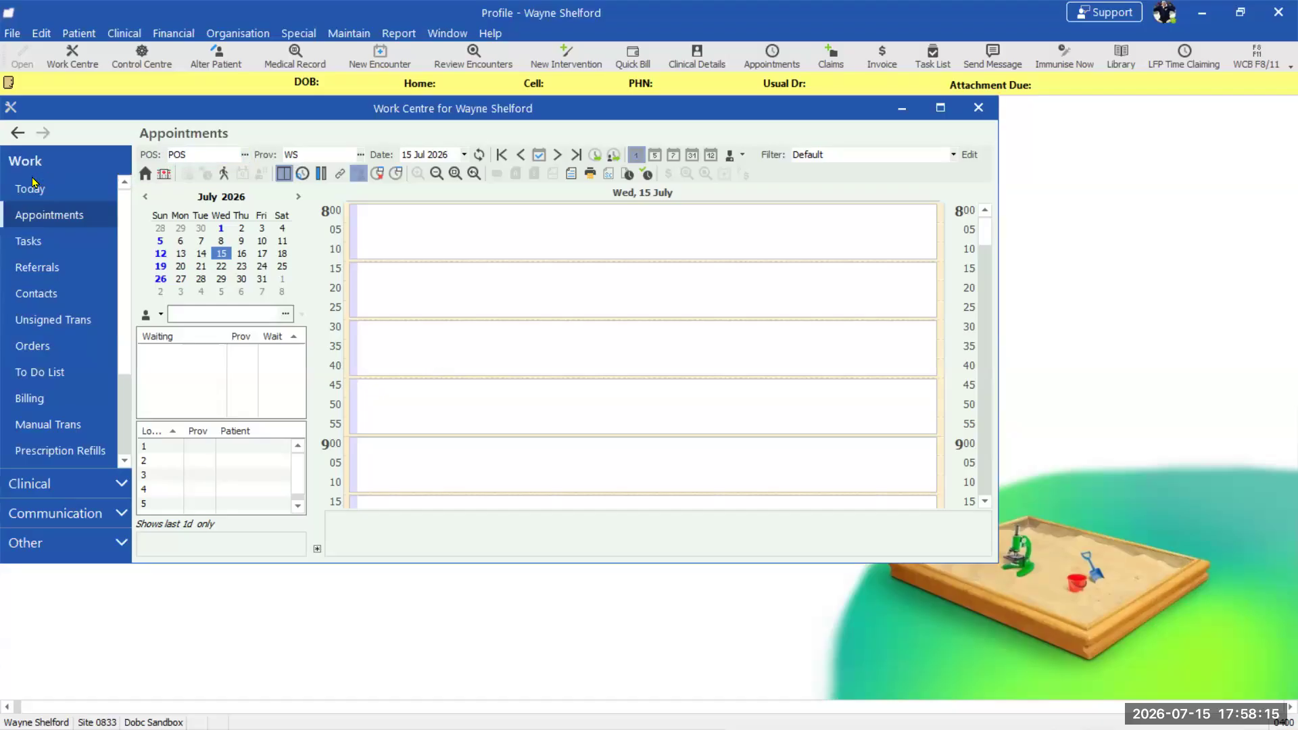
{"action": "left_click", "coordinate": [54, 488]}
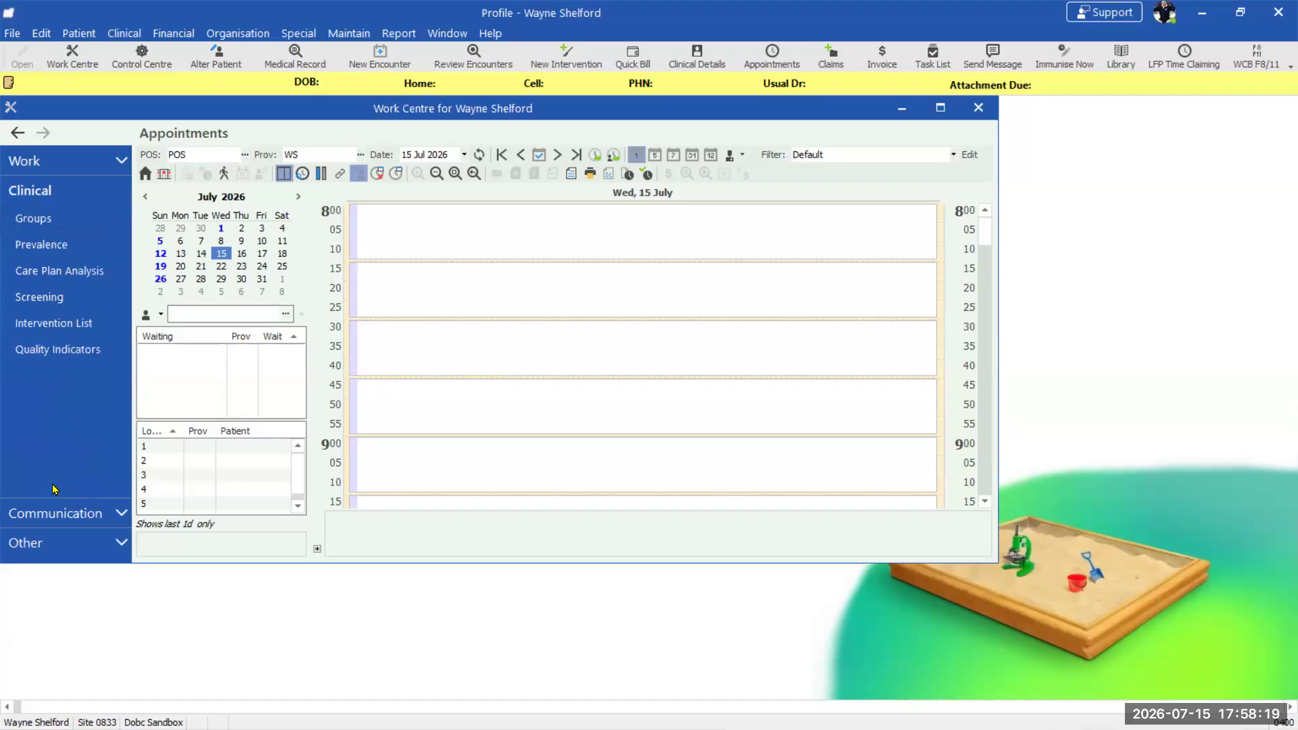
{"action": "left_click", "coordinate": [88, 324]}
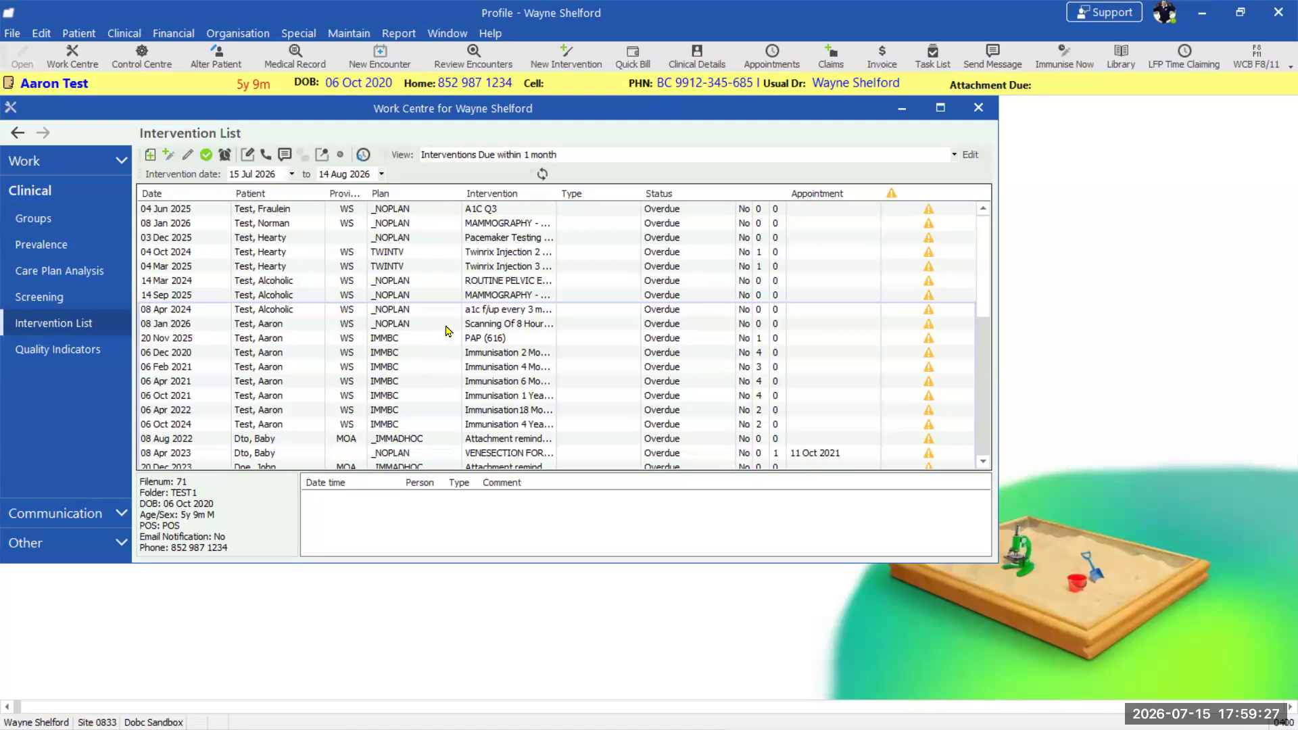
{"action": "scroll", "coordinate": [446, 332], "scroll_direction": "down", "scroll_amount": 10}
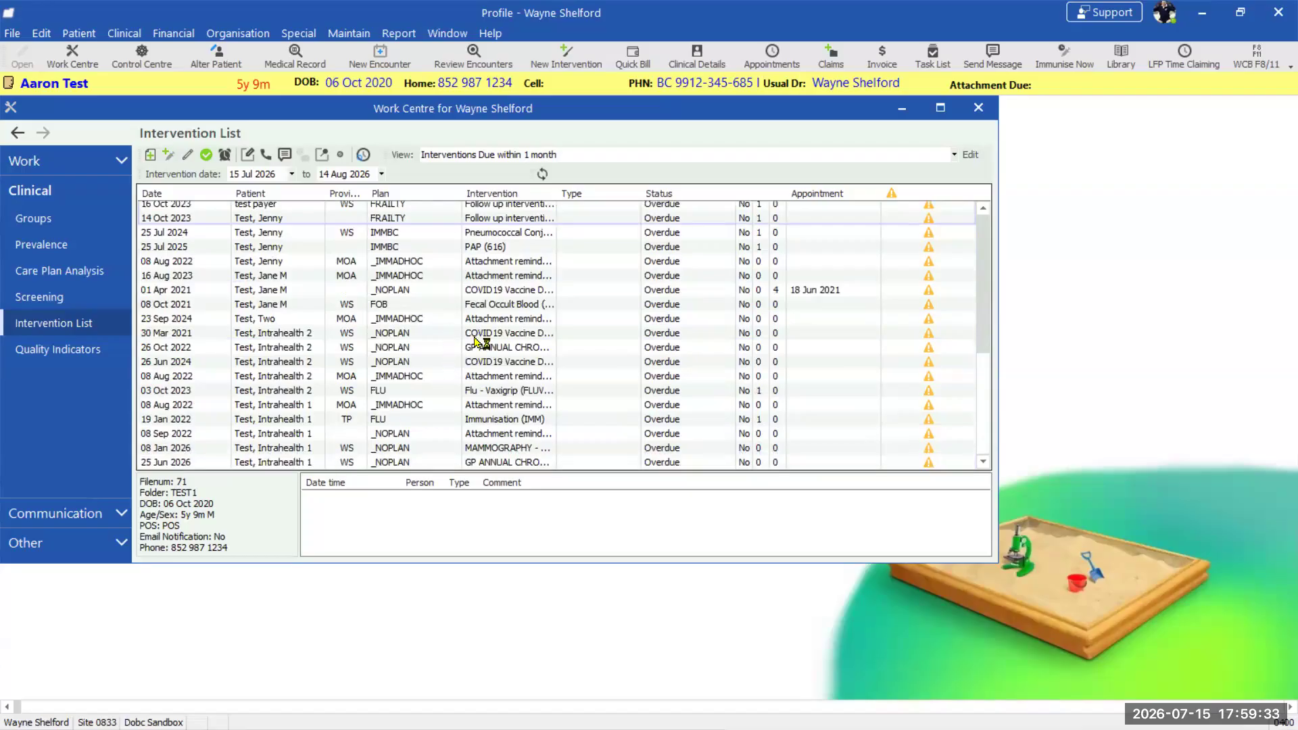
Maximize the Work Centre window and sort the intervention list by provider and then by intervention
{"action": "left_click", "coordinate": [940, 110]}
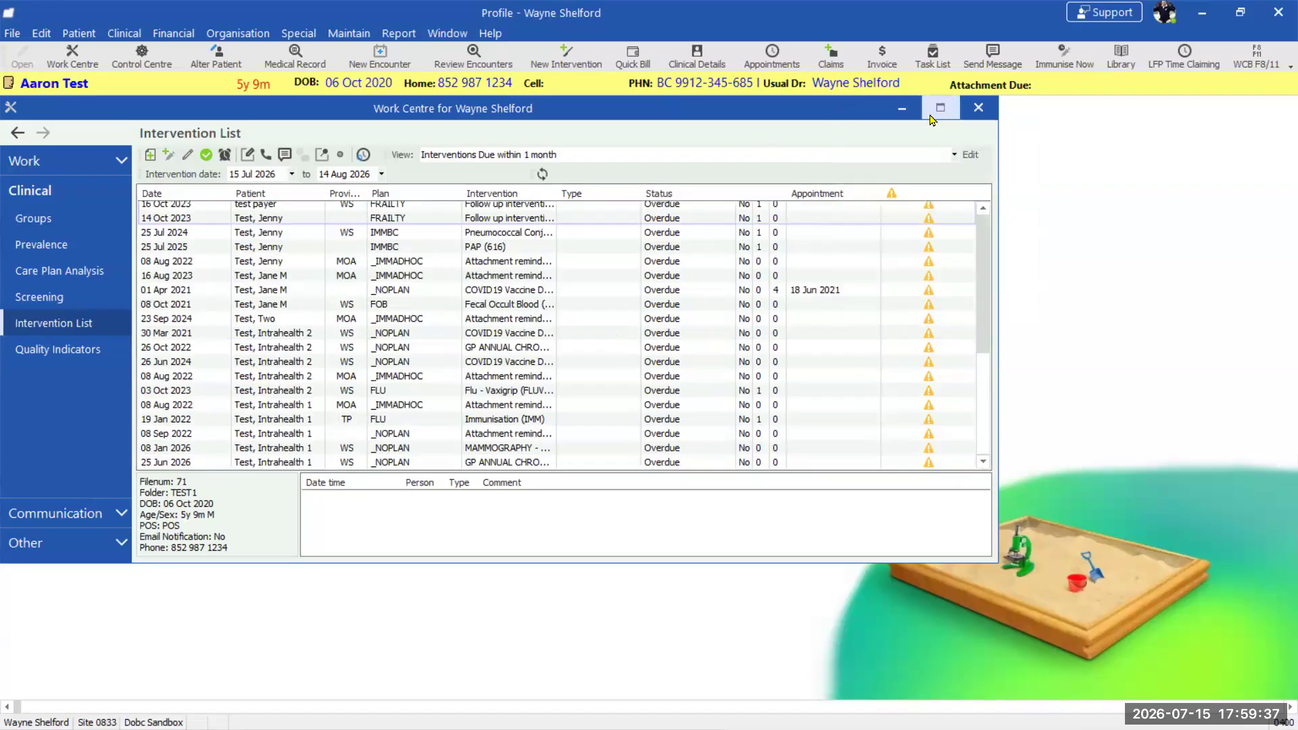
{"action": "left_click", "coordinate": [940, 109]}
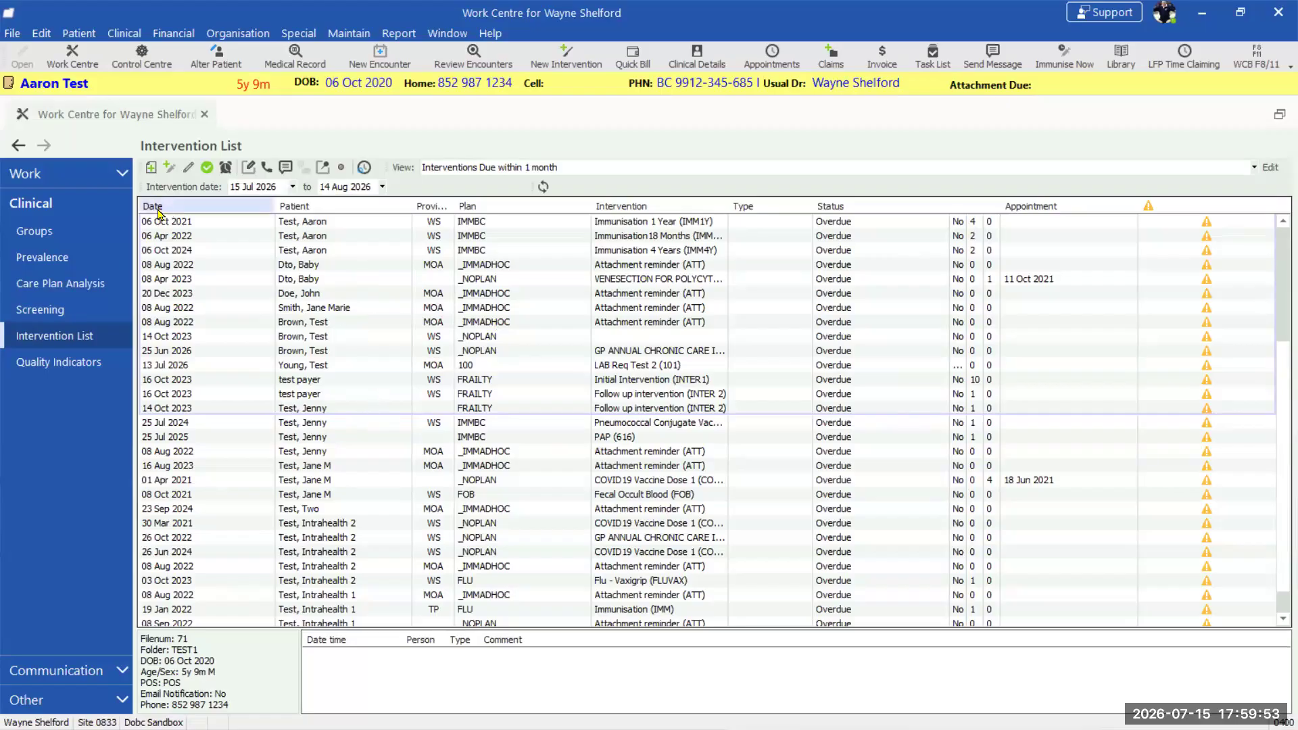
{"action": "left_click", "coordinate": [434, 206]}
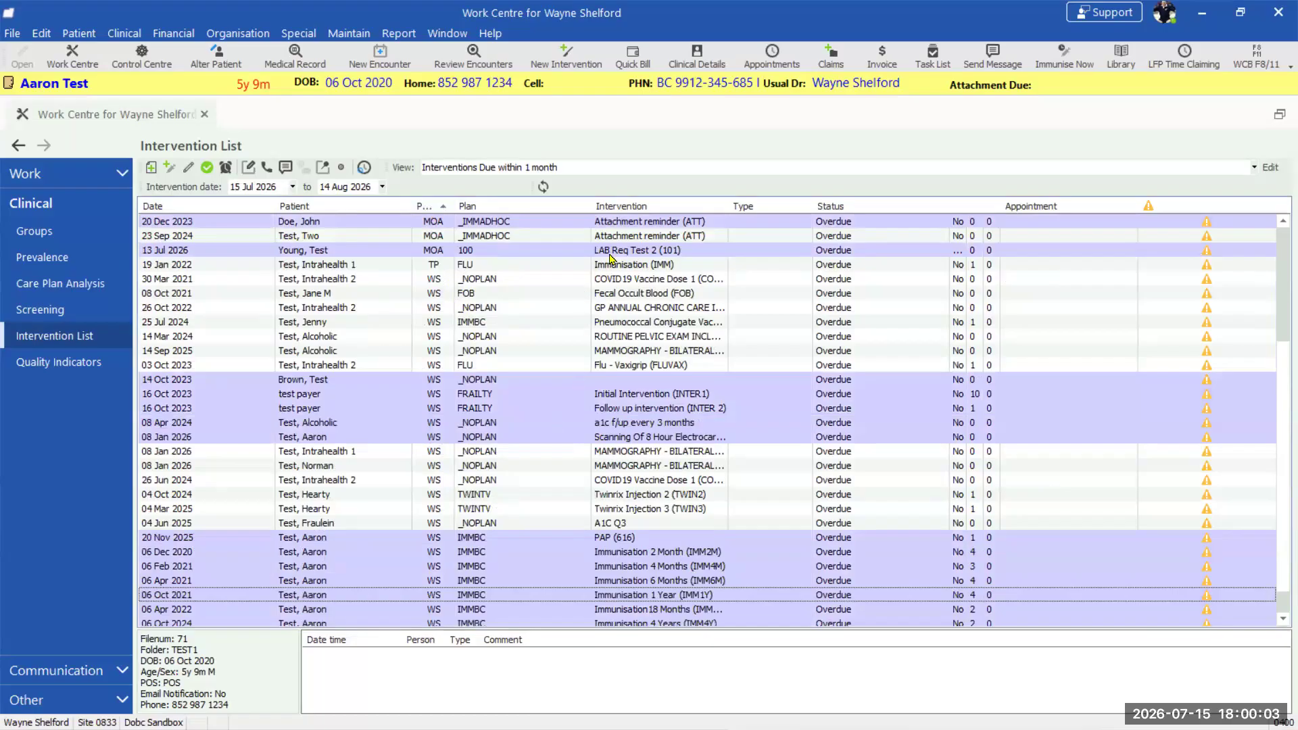
{"action": "left_click", "coordinate": [624, 207]}
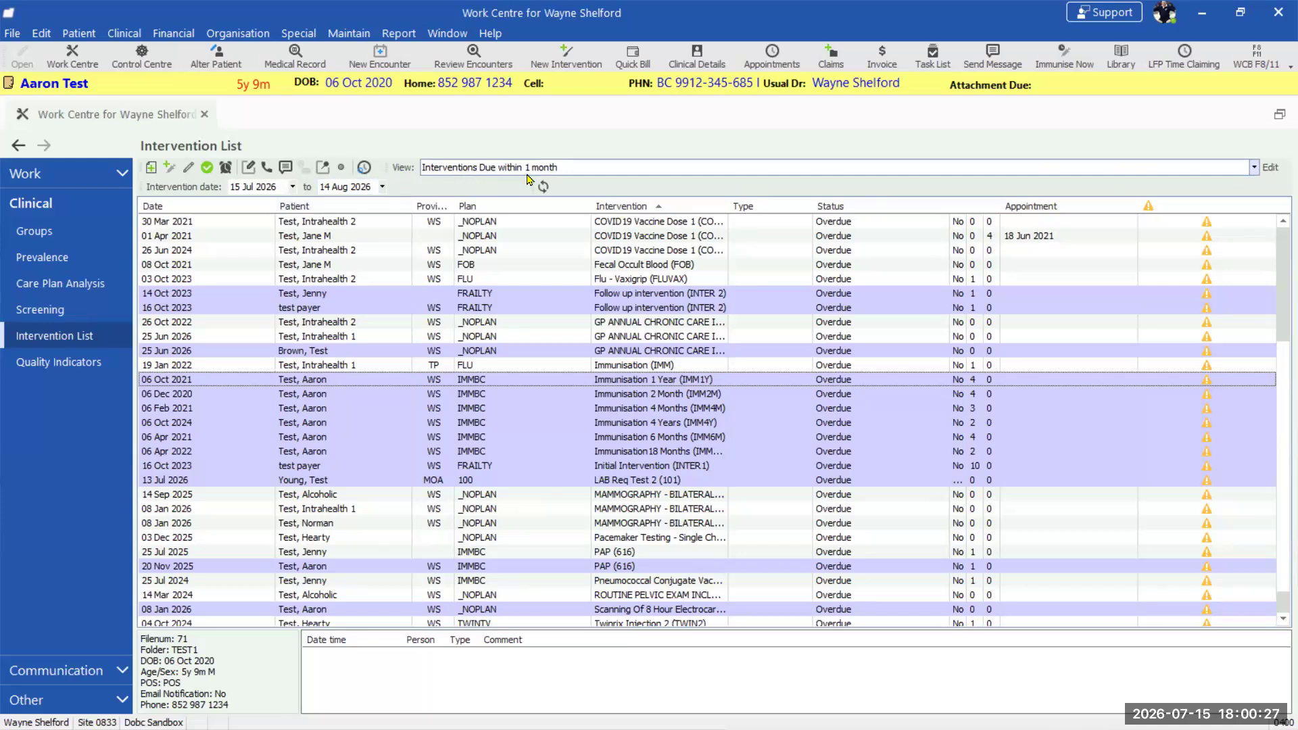
View the intervention list with All interventions, MY custom filter and finally Interventions Due within 1 month
{"action": "left_click", "coordinate": [1254, 173]}
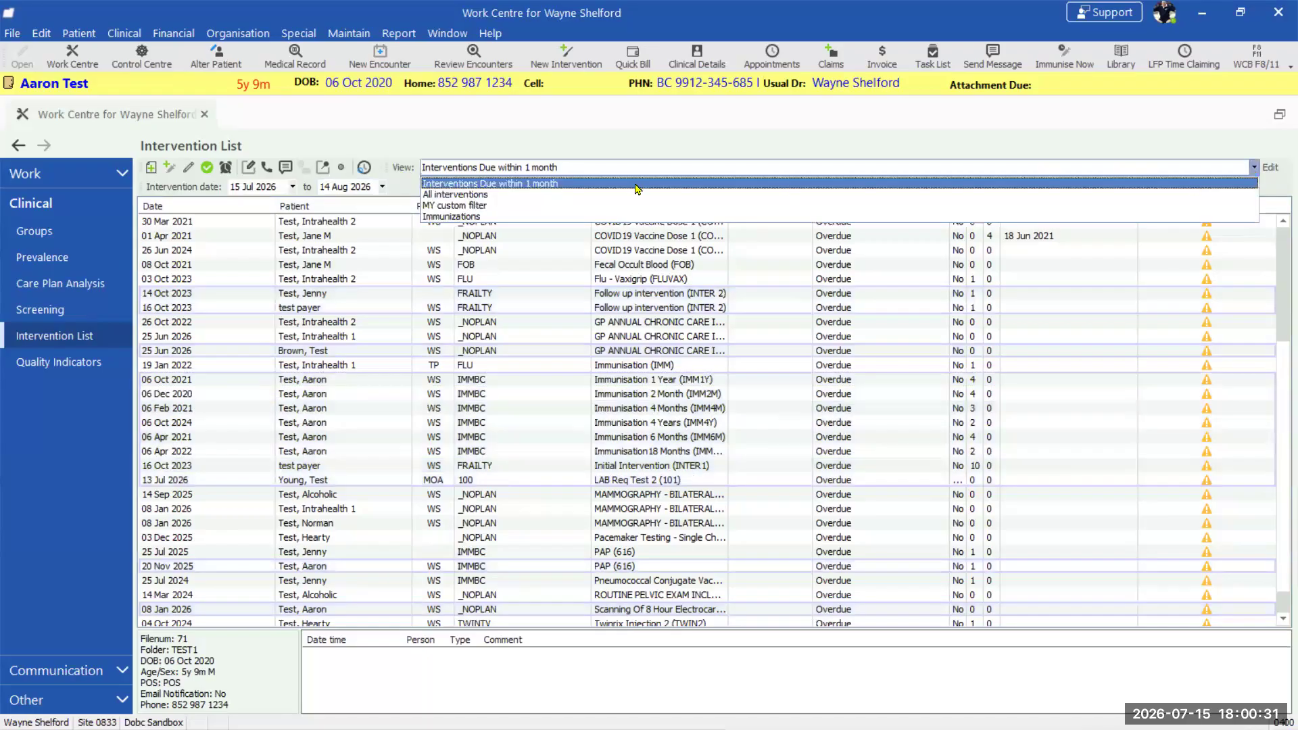
{"action": "left_click", "coordinate": [478, 197]}
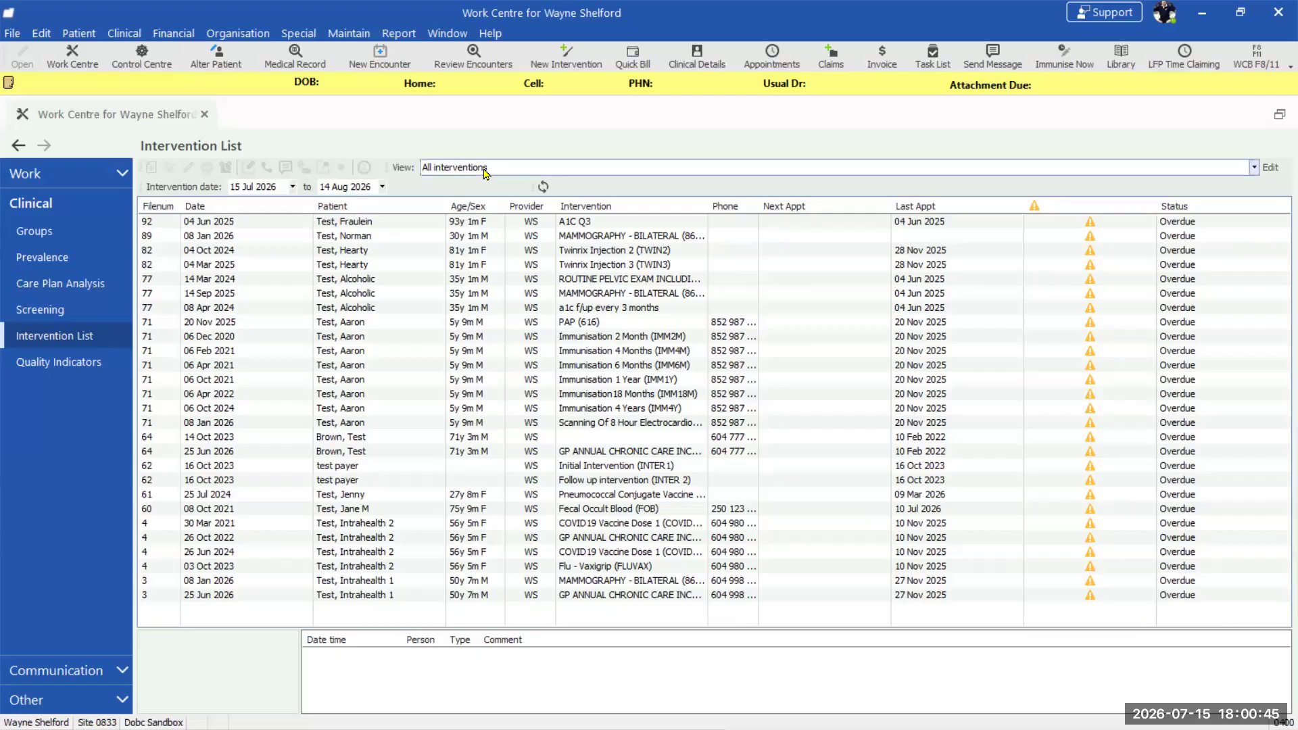
{"action": "left_click", "coordinate": [1254, 168]}
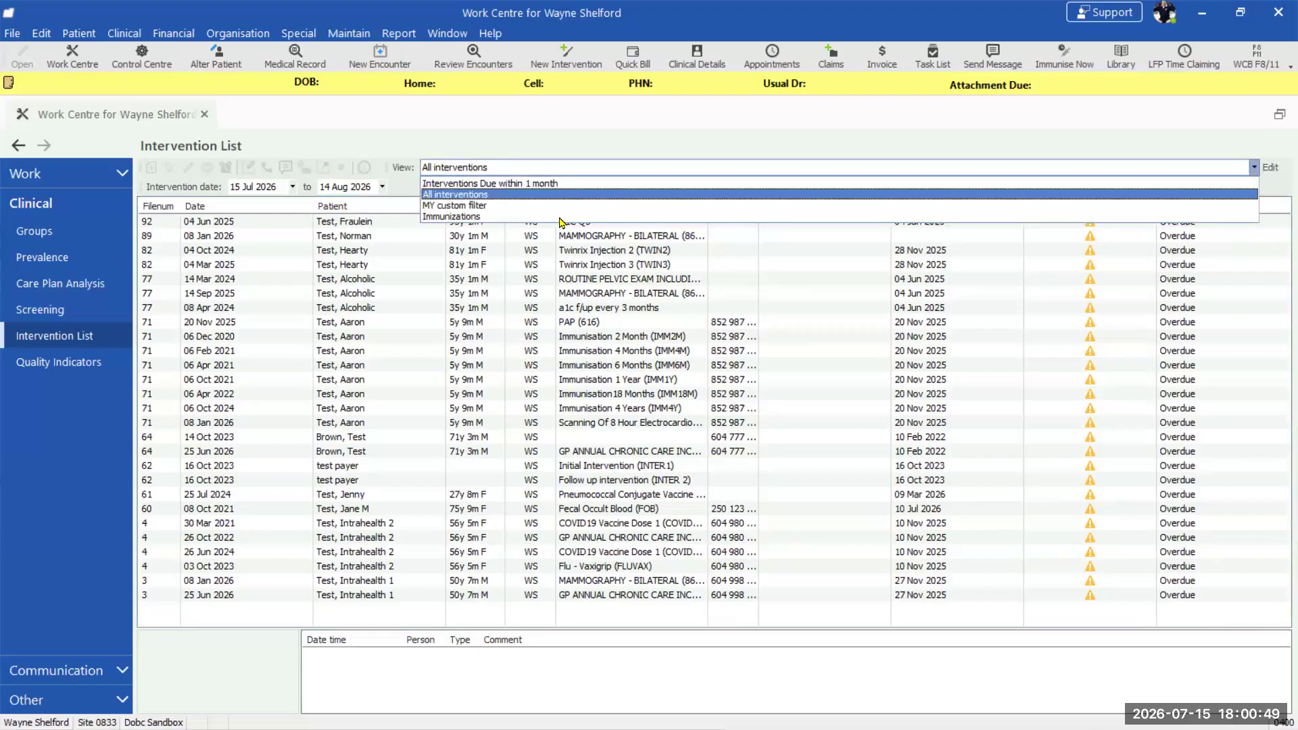
{"action": "left_click", "coordinate": [478, 211]}
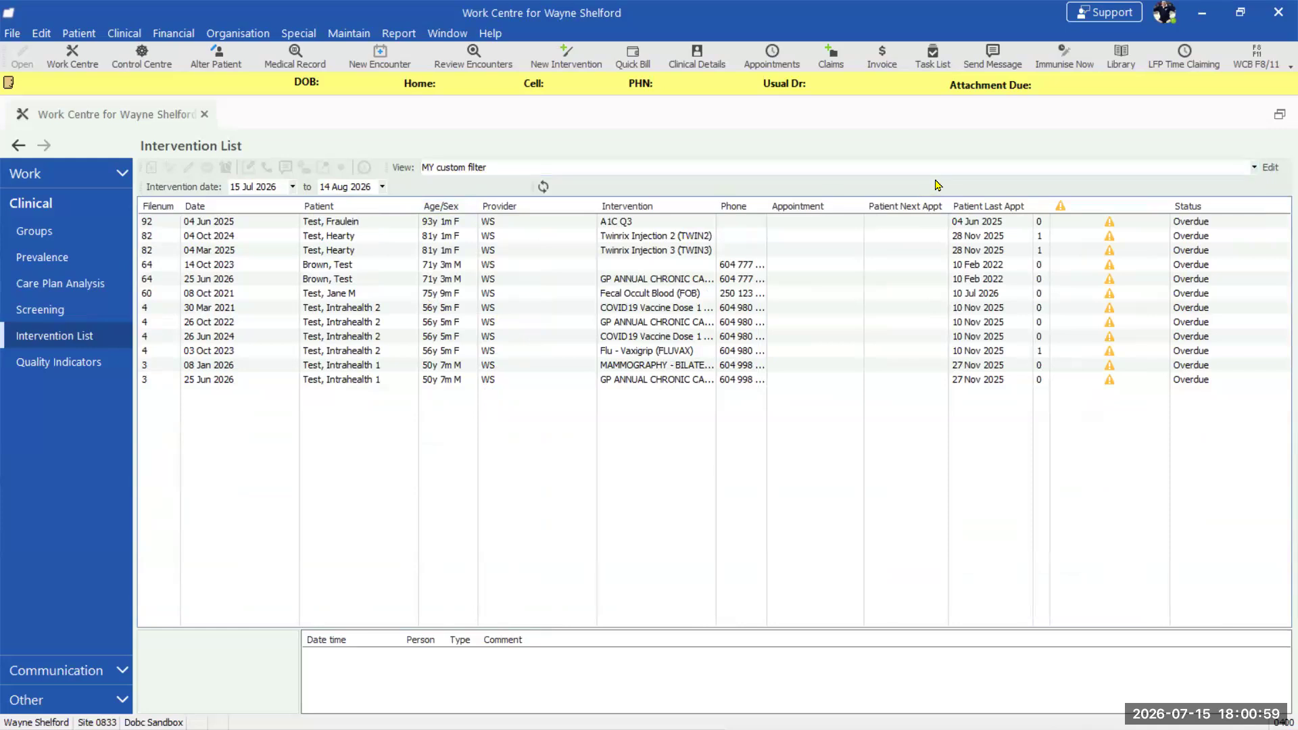
{"action": "left_click", "coordinate": [1254, 170]}
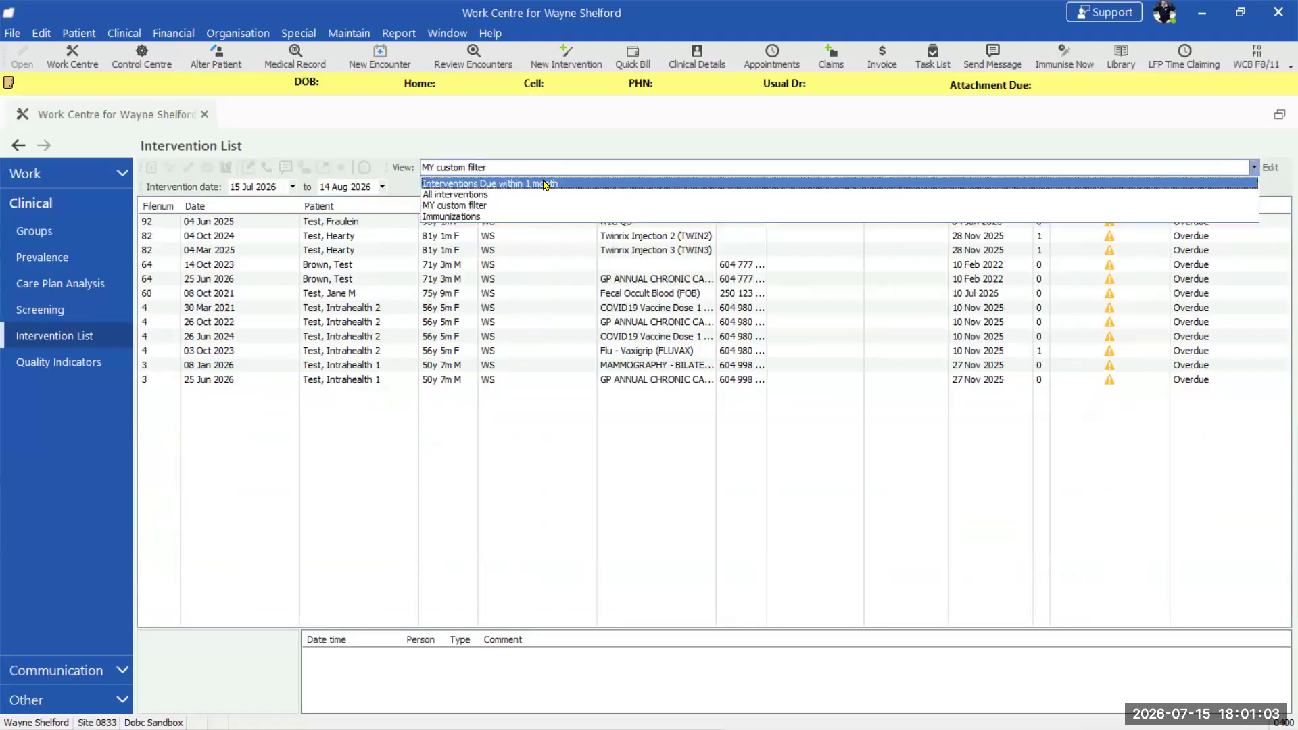
{"action": "left_click", "coordinate": [545, 185]}
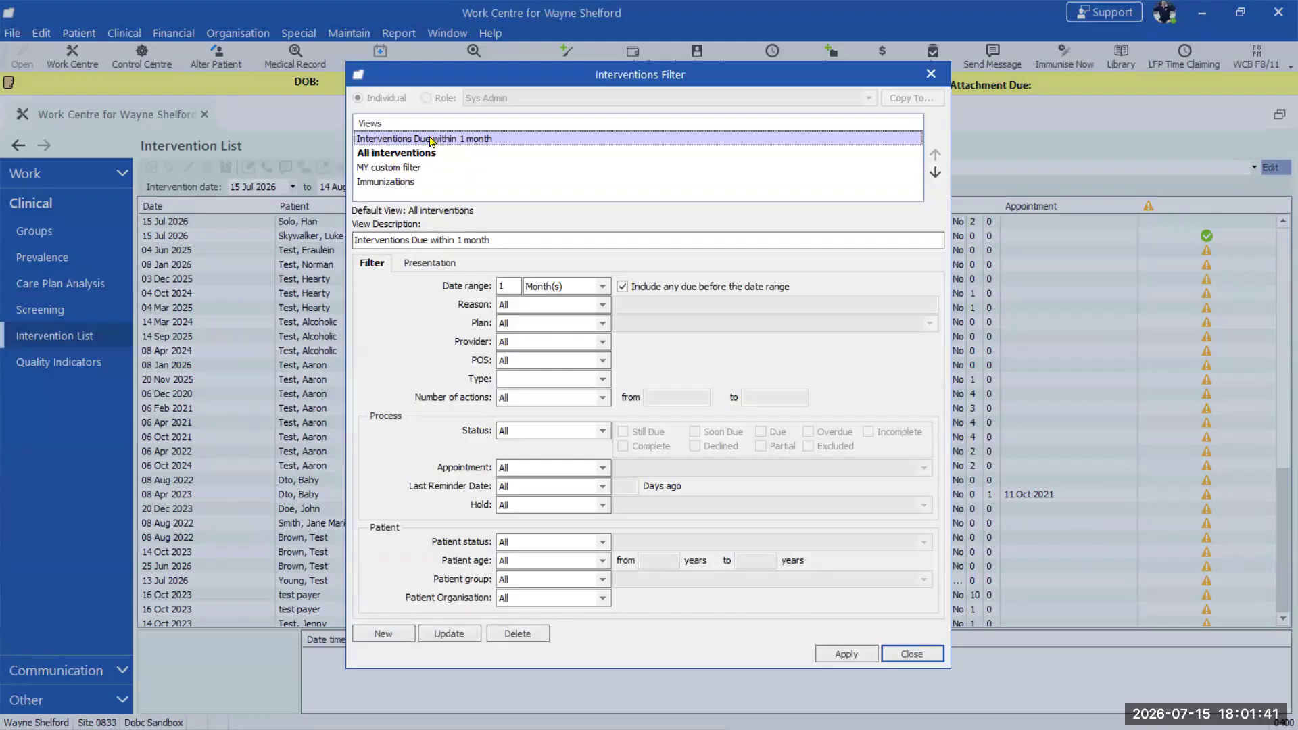
Create a new view based on Interventions Due within 1 month and change its description to "Immunizations Due within 1 month"
{"action": "left_click", "coordinate": [383, 636]}
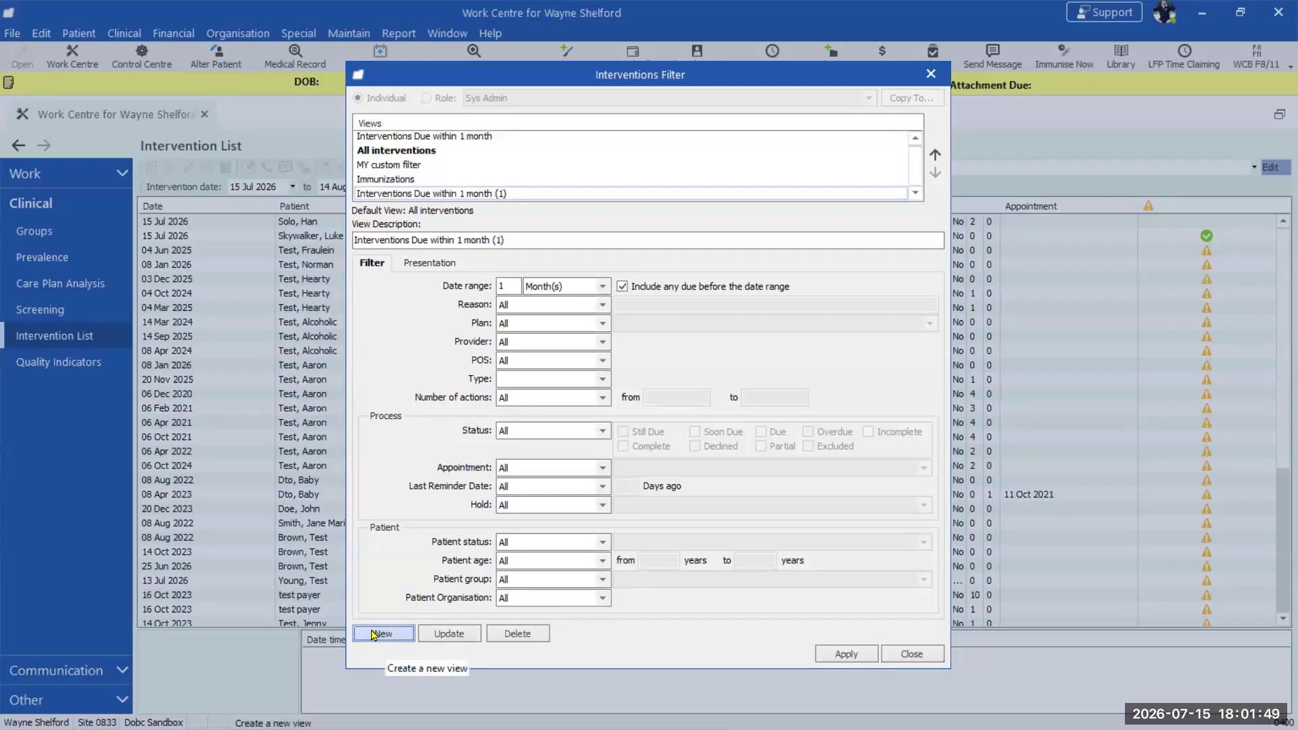
{"action": "left_click", "coordinate": [486, 240]}
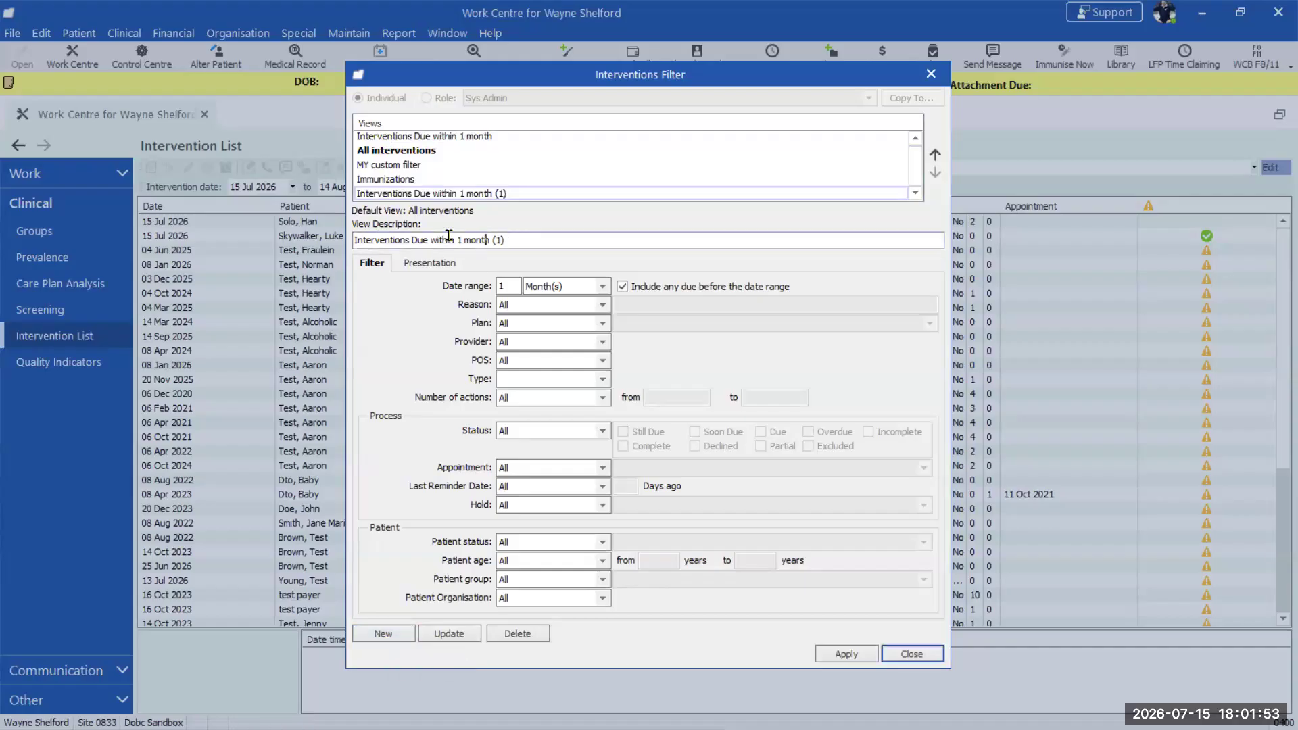
{"action": "left_click_drag", "start_coordinate": [522, 240], "coordinate": [454, 242]}
{"action": "left_click", "coordinate": [525, 238]}
{"action": "key", "text": "BackSpace"}
{"action": "key", "text": "BackSpace"}
{"action": "key", "text": "Right"}
{"action": "key", "text": "BackSpace"}
{"action": "key", "text": "BackSpace"}
{"action": "key", "text": "BackSpace"}
{"action": "key", "text": "BackSpace"}
{"action": "key", "text": "BackSpace"}
{"action": "key", "text": "BackSpace"}
{"action": "key", "text": "BackSpace"}
{"action": "key", "text": "BackSpace"}
{"action": "key", "text": "BackSpace"}
{"action": "key", "text": "BackSpace"}
{"action": "key", "text": "BackSpace"}
{"action": "key", "text": "BackSpace"}
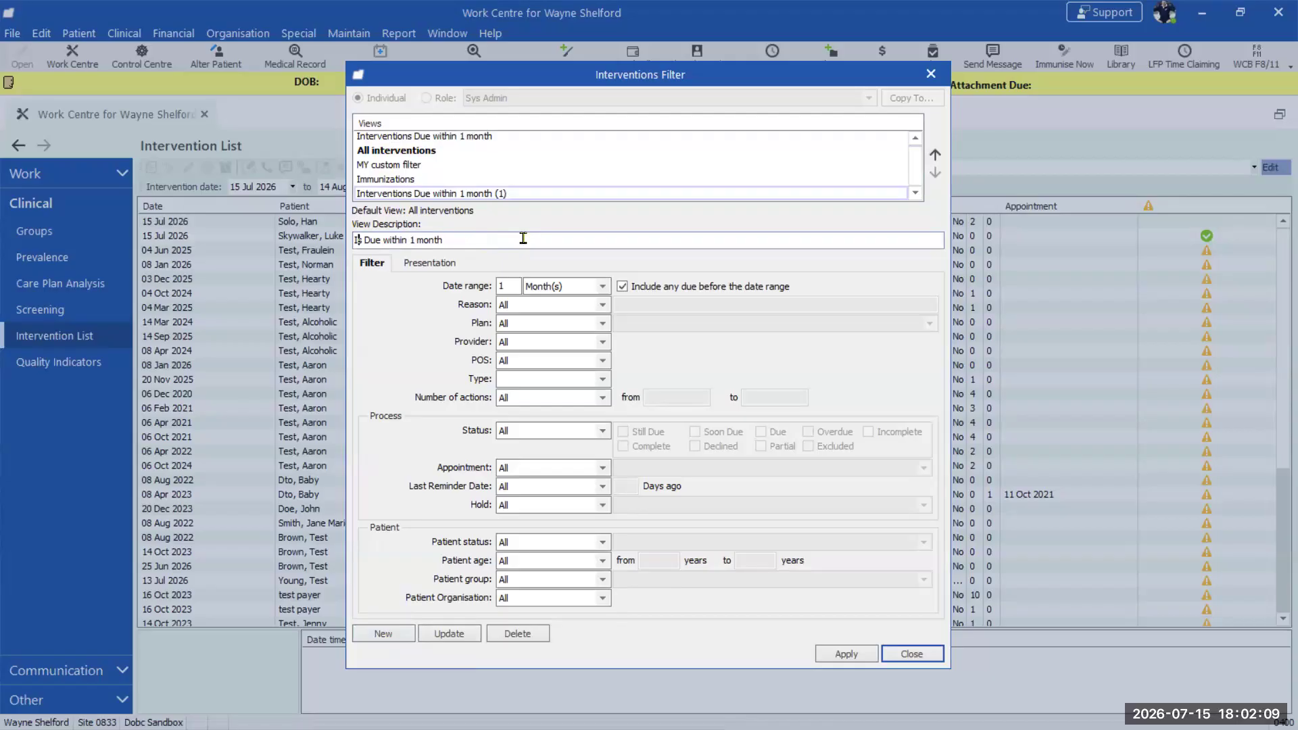
{"action": "type", "text": "mmunizations"}
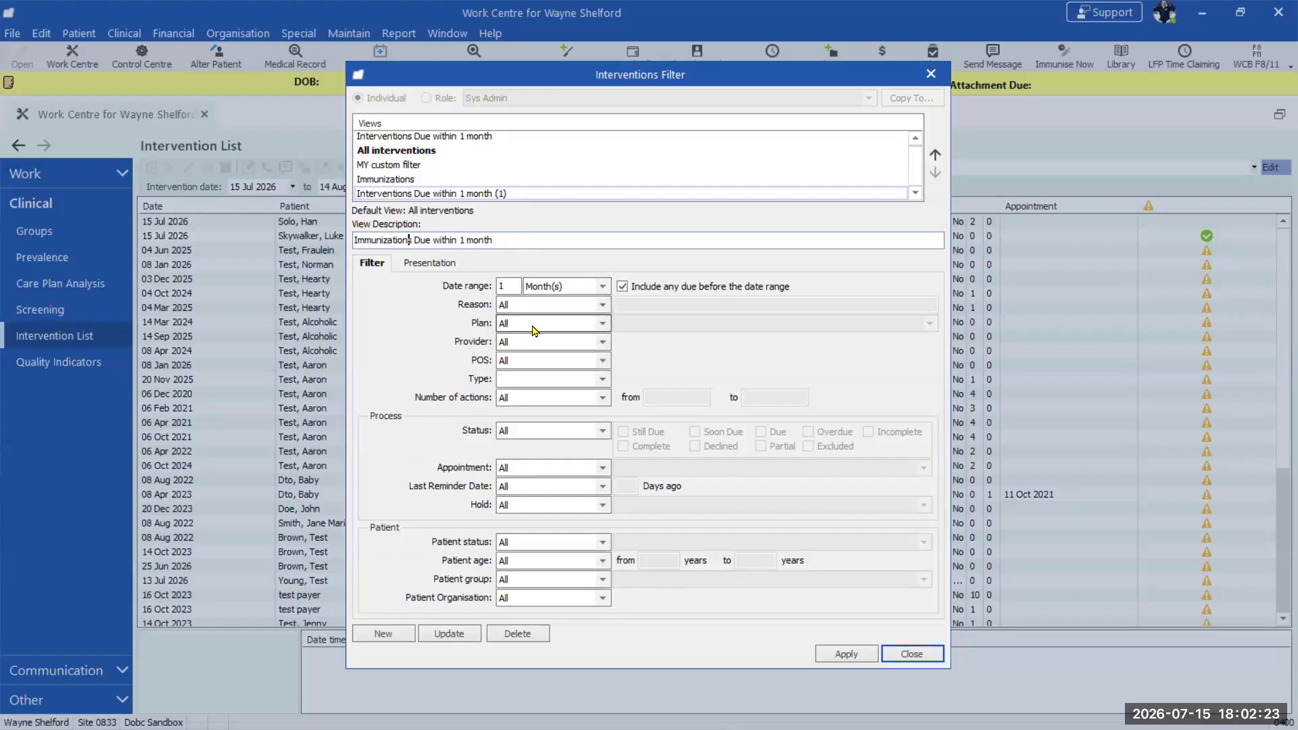
Restrict the new view's plan to only BC Immunization Schedule (CDC) (IMMBC) and apply the filter
{"action": "left_click", "coordinate": [602, 324]}
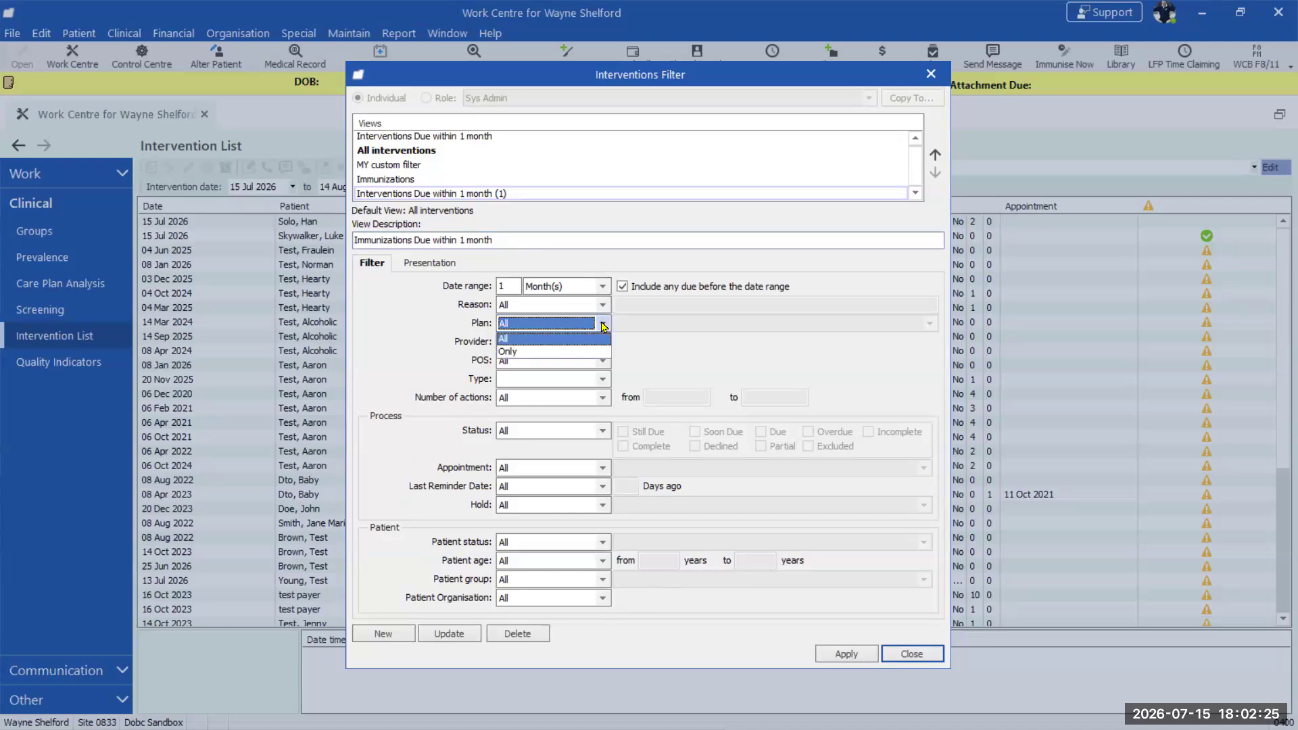
{"action": "left_click", "coordinate": [529, 352]}
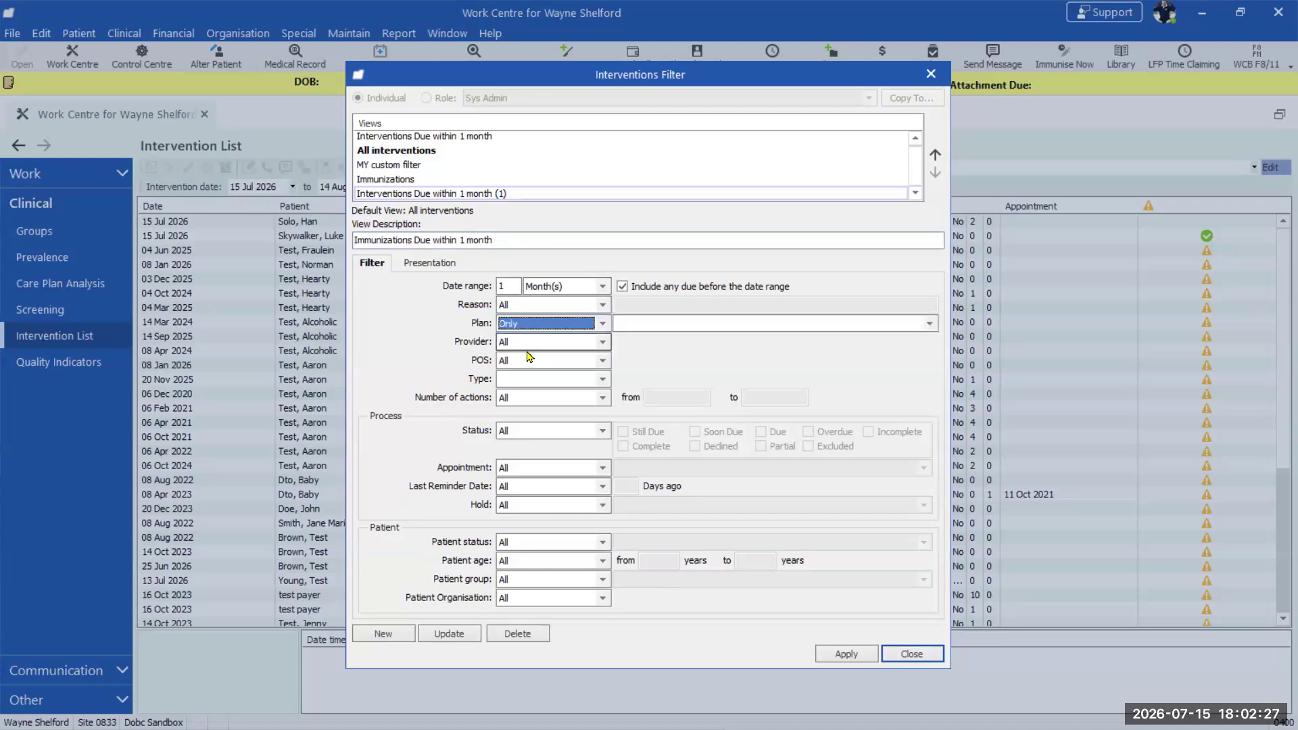
{"action": "left_click", "coordinate": [930, 324]}
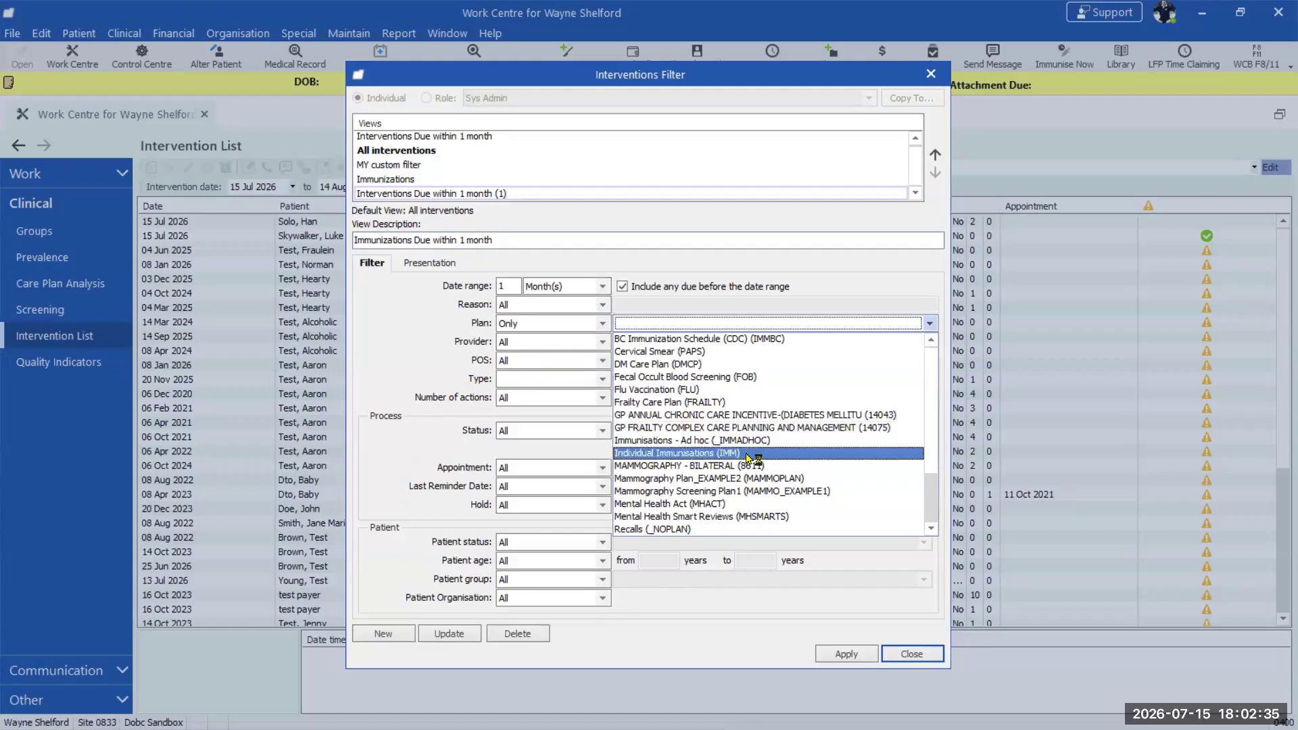
{"action": "scroll", "coordinate": [752, 456], "scroll_direction": "down", "scroll_amount": 2}
{"action": "scroll", "coordinate": [753, 456], "scroll_direction": "up", "scroll_amount": 2}
{"action": "scroll", "coordinate": [753, 455], "scroll_direction": "down", "scroll_amount": 5}
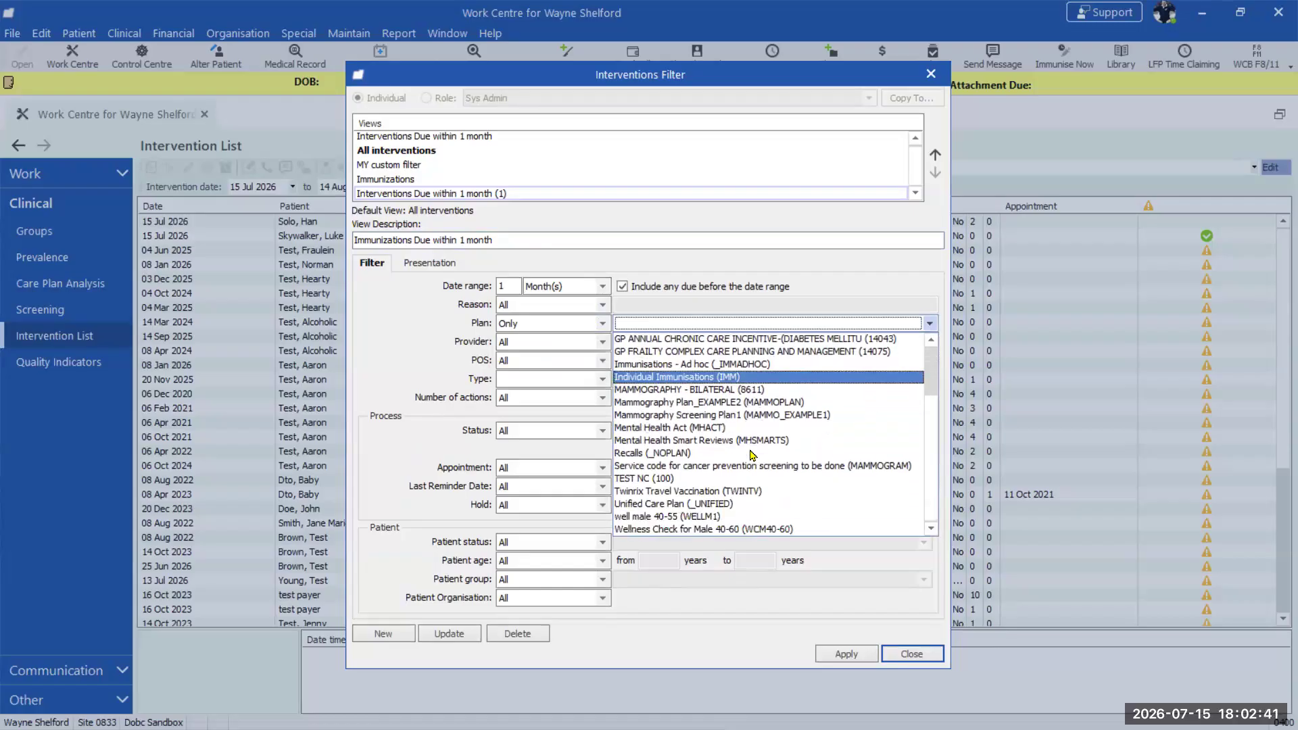
{"action": "scroll", "coordinate": [753, 456], "scroll_direction": "up", "scroll_amount": 2}
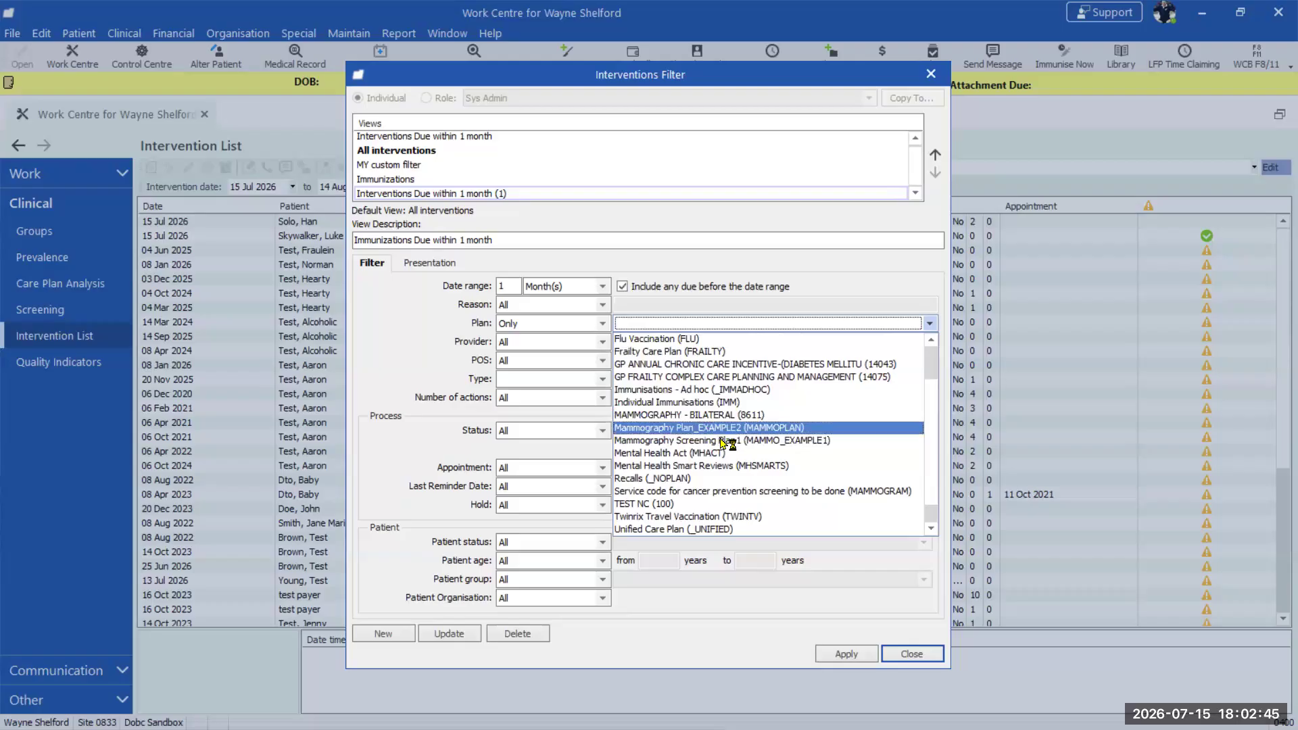
{"action": "key", "text": "Up"}
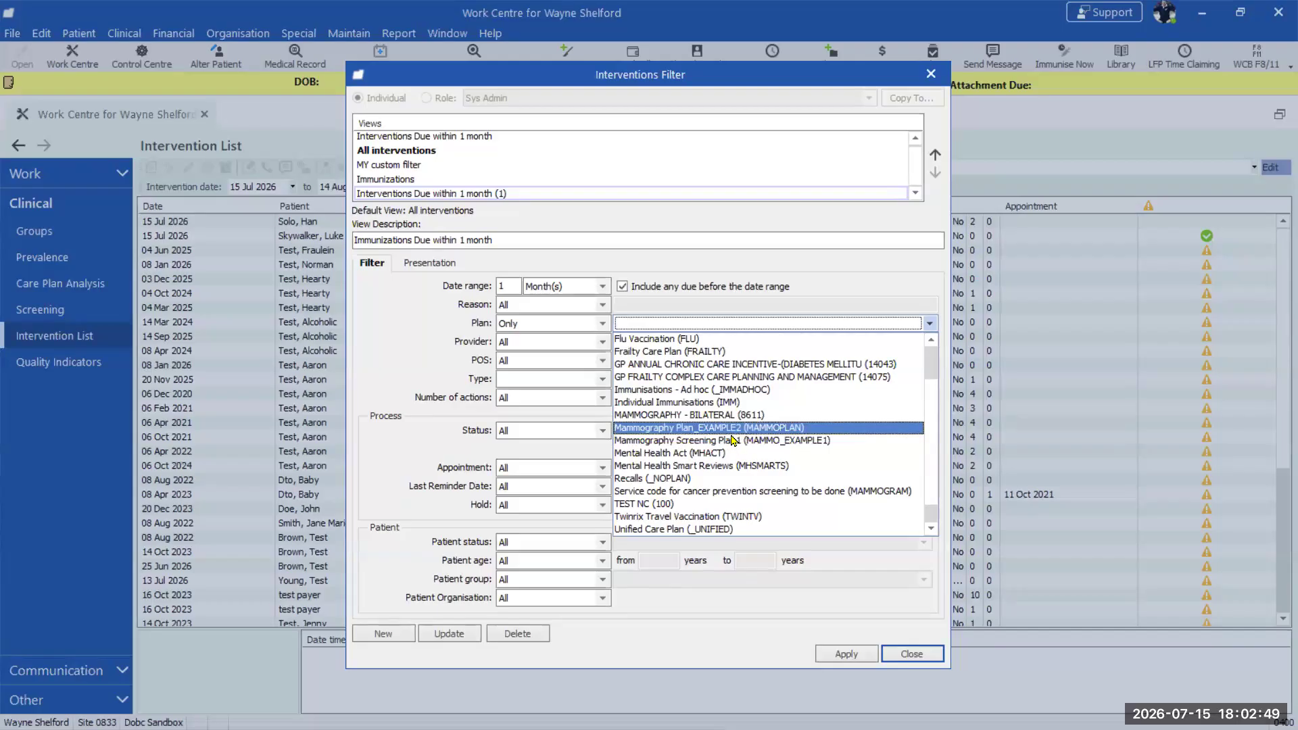
{"action": "scroll", "coordinate": [734, 440], "scroll_direction": "up", "scroll_amount": 2}
{"action": "scroll", "coordinate": [733, 440], "scroll_direction": "up", "scroll_amount": 2}
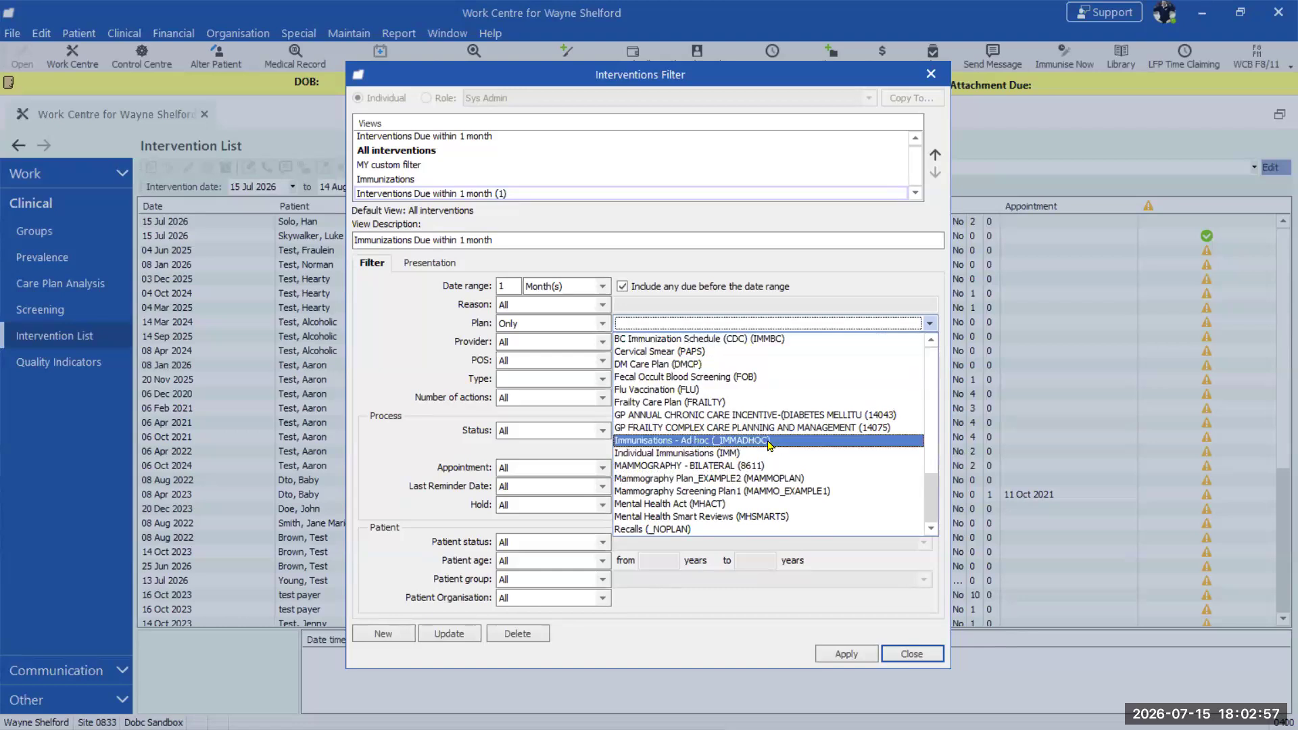
{"action": "left_click", "coordinate": [676, 340]}
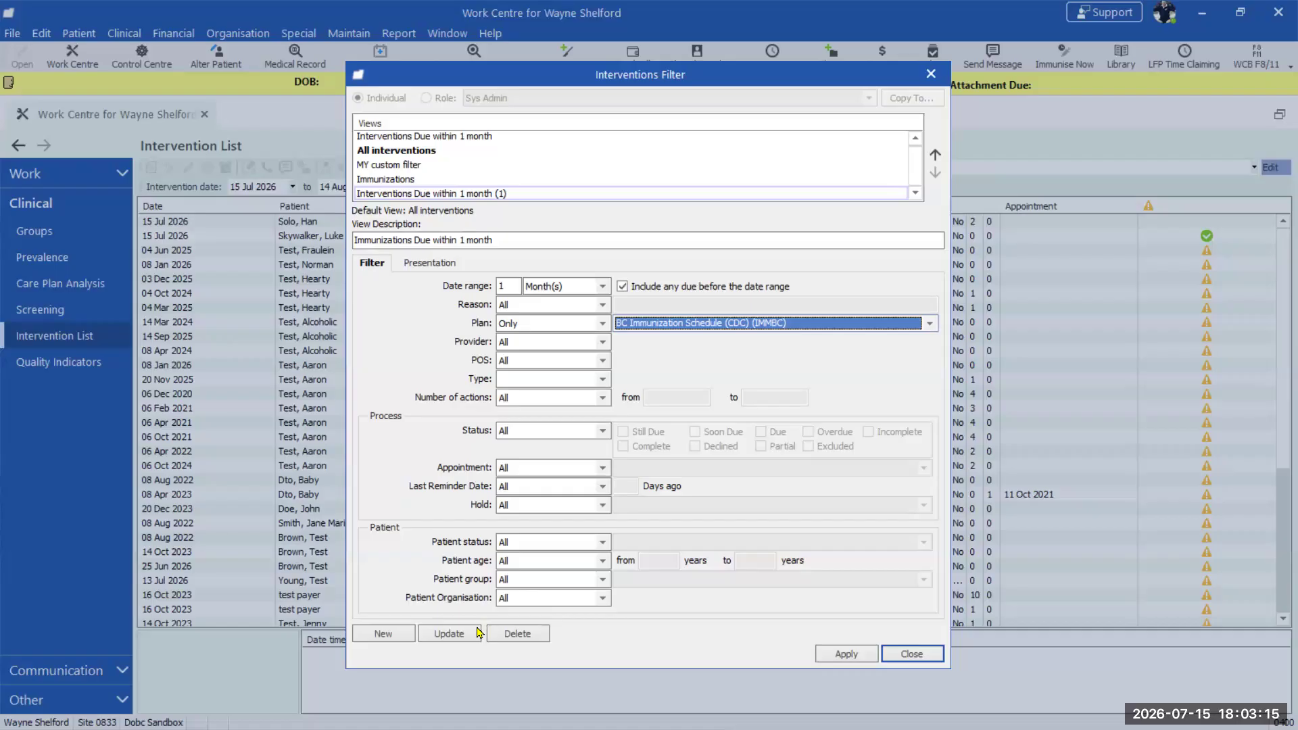
{"action": "left_click", "coordinate": [847, 654]}
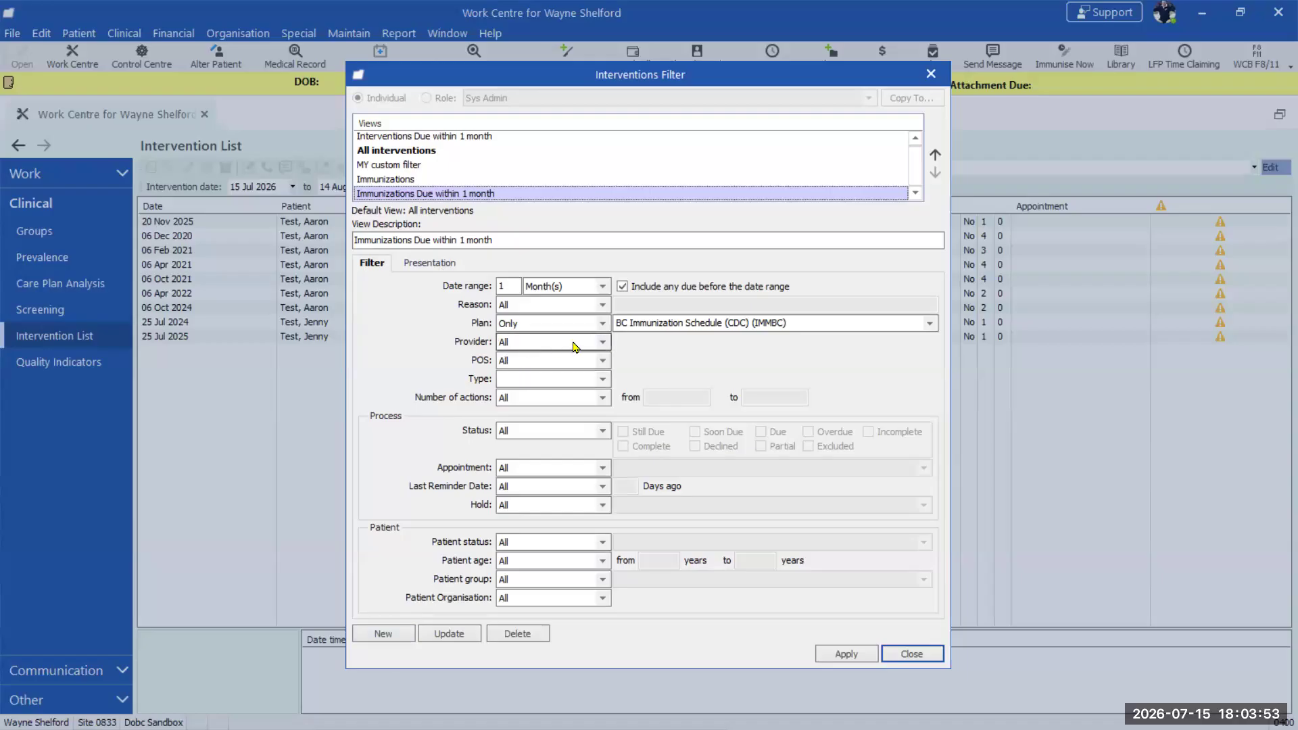
Restrict the immunizations view's provider to only the provider with code WS, found by a code search
{"action": "left_click", "coordinate": [604, 343]}
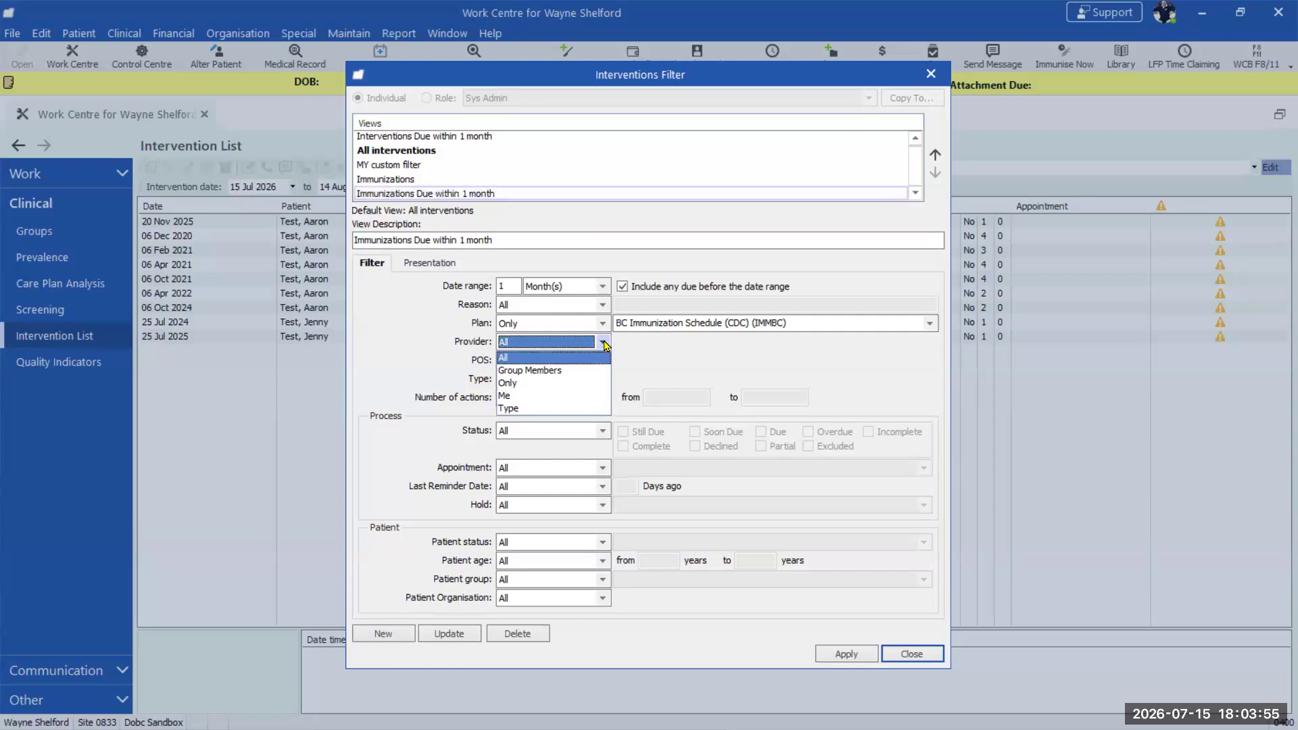
{"action": "left_click", "coordinate": [547, 389]}
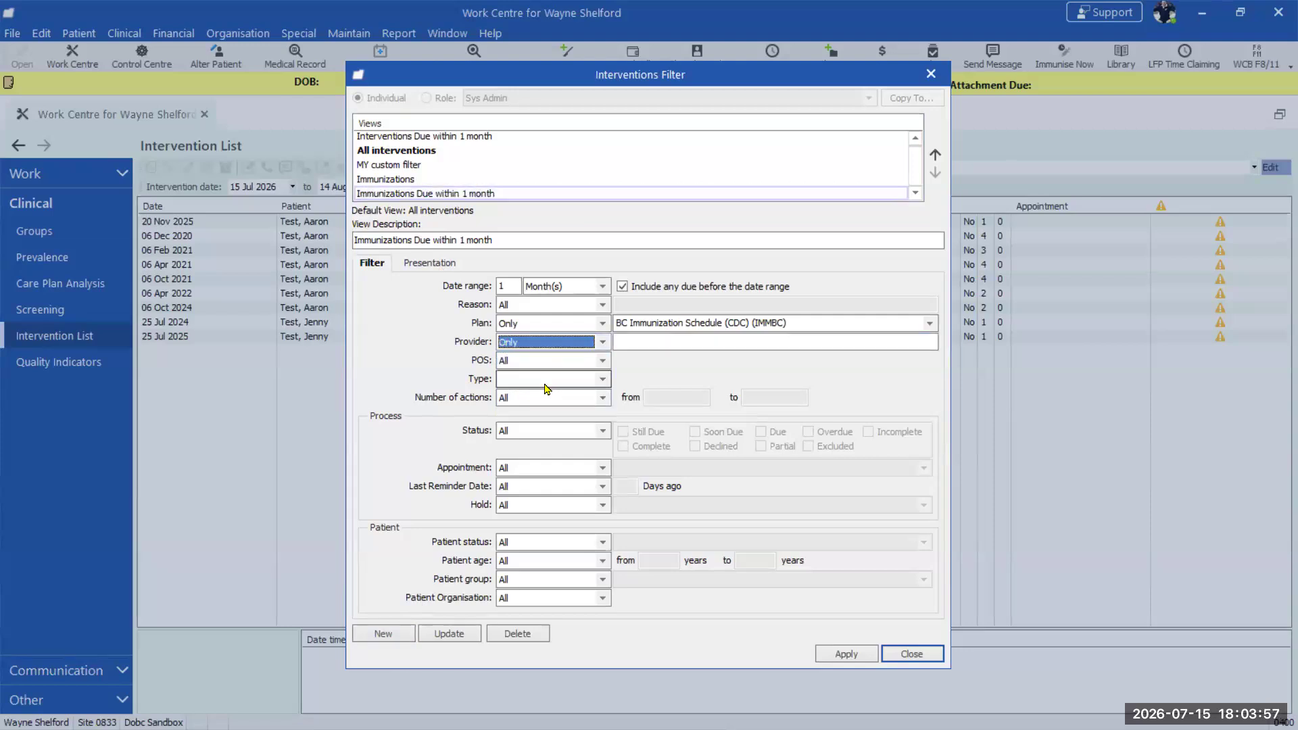
{"action": "left_click", "coordinate": [718, 342]}
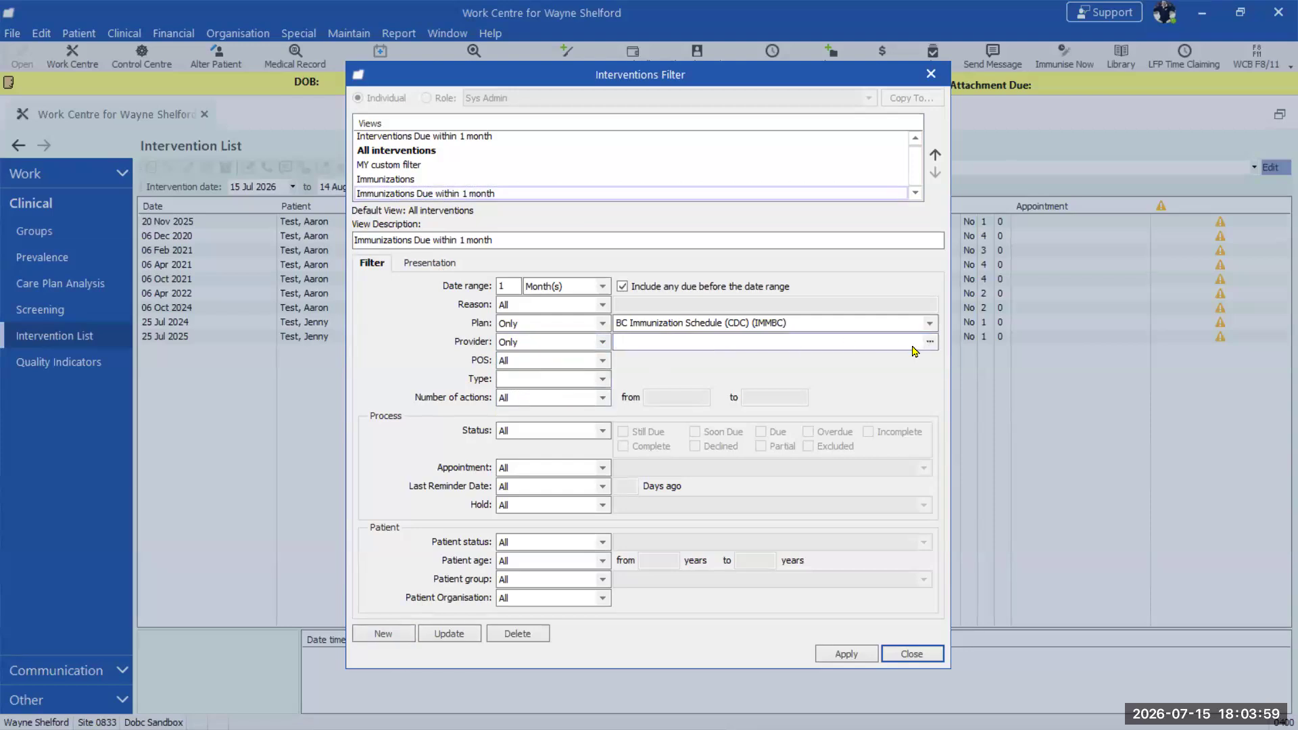
{"action": "left_click", "coordinate": [931, 343]}
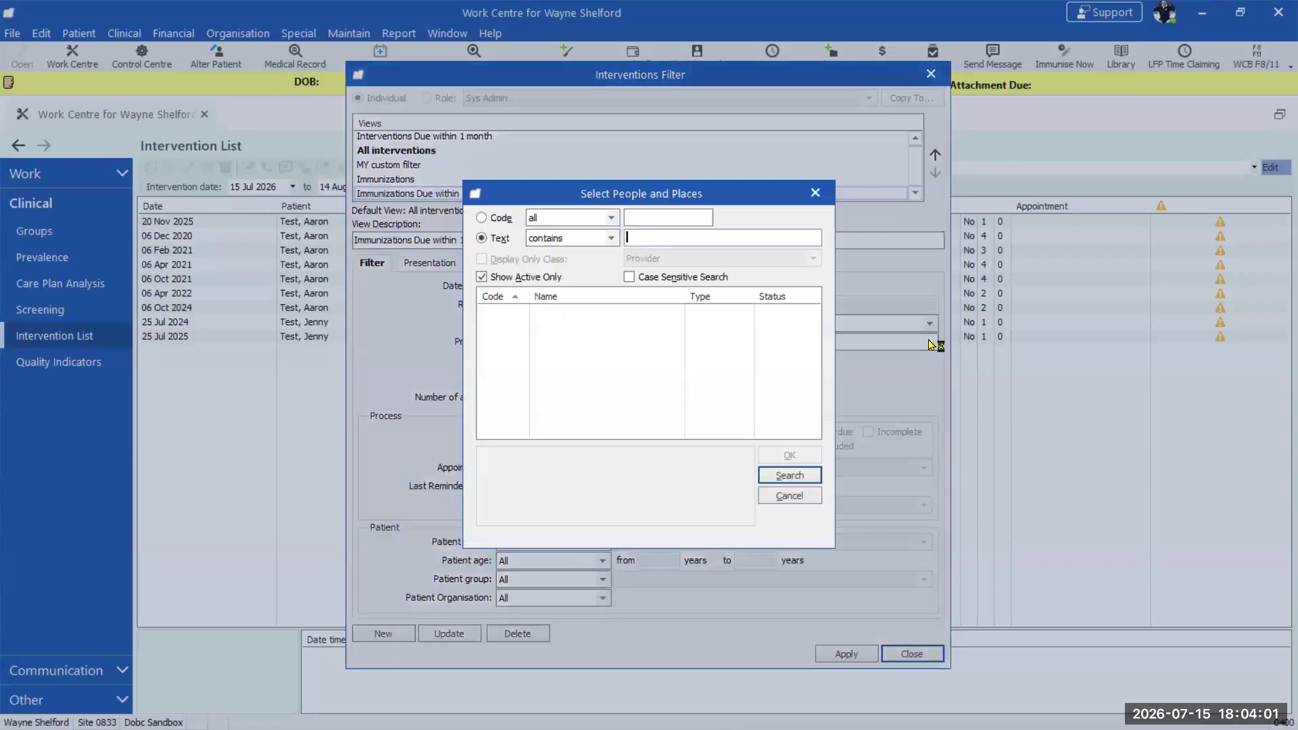
{"action": "type", "text": "ws"}
{"action": "key", "text": "Return"}
{"action": "left_click", "coordinate": [648, 215]}
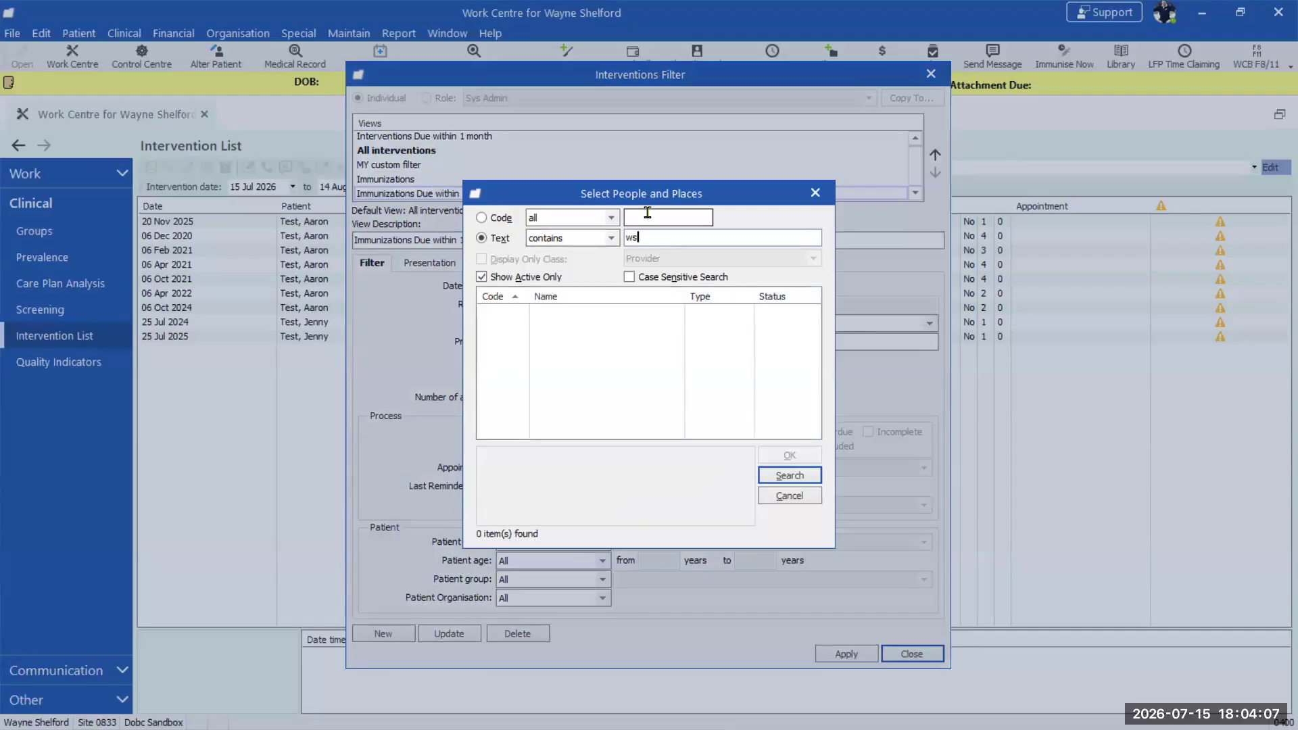
{"action": "type", "text": "ws"}
{"action": "key", "text": "Return"}
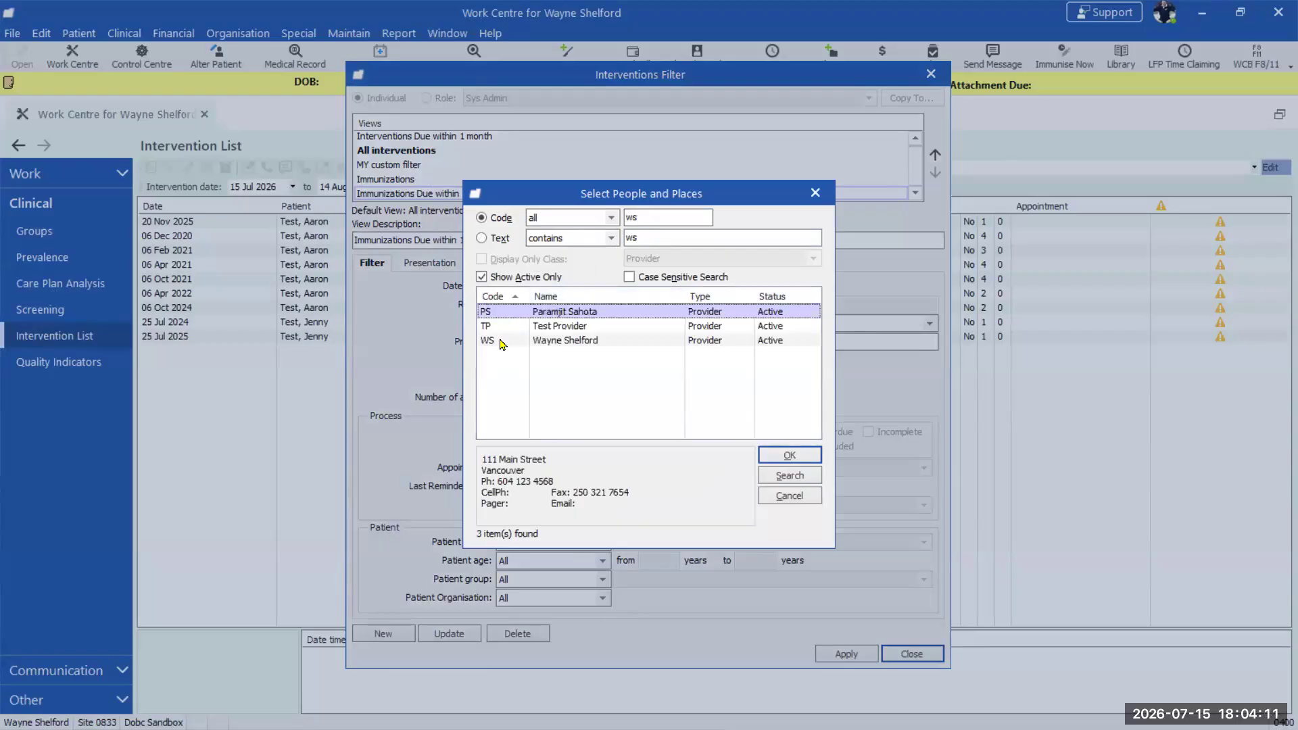
{"action": "left_click", "coordinate": [495, 340]}
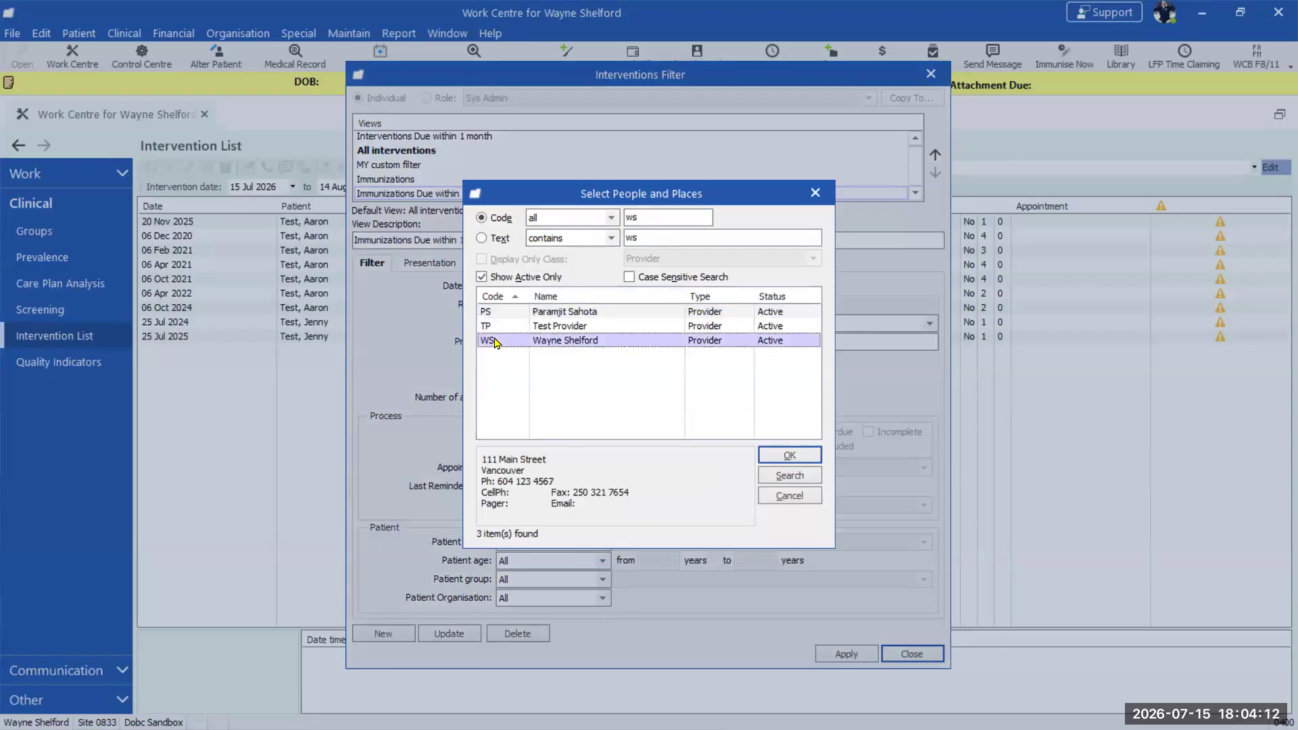
{"action": "left_click", "coordinate": [791, 457]}
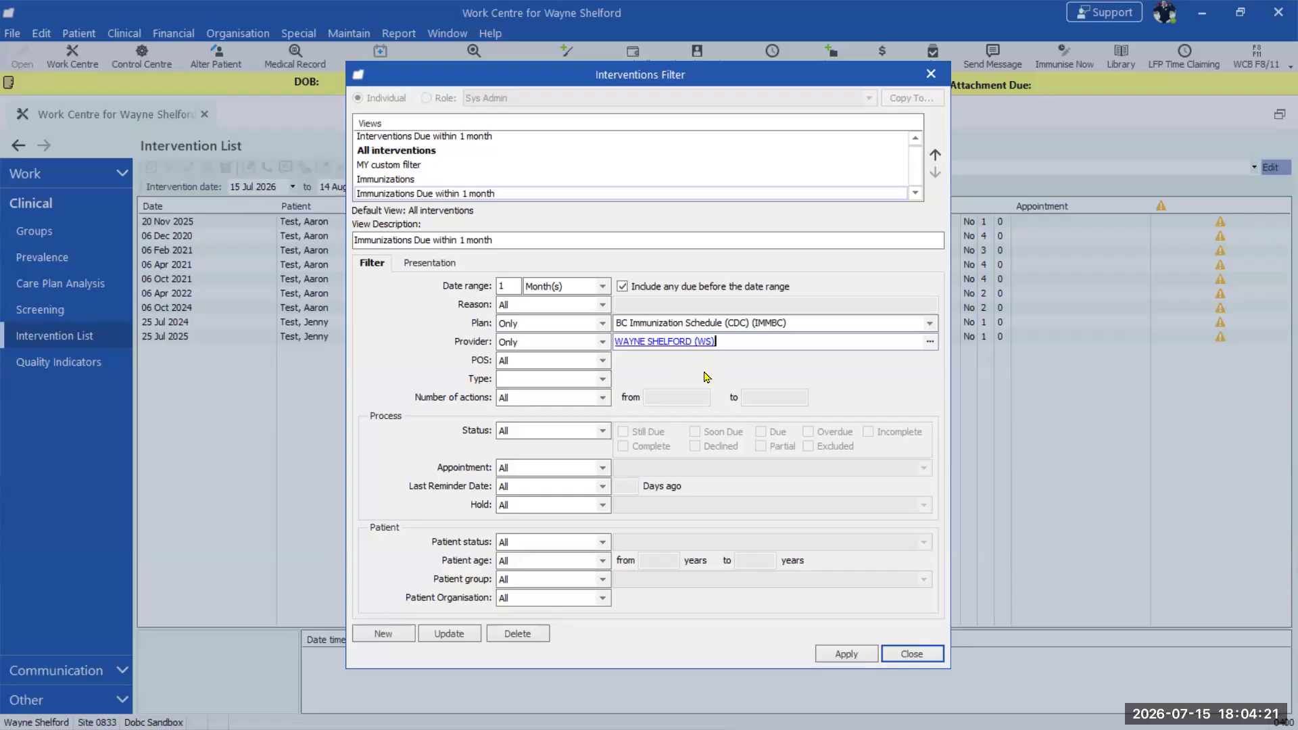
Restrict the Immunizations Due within 1 month view to only patients aged 50 to 111 years and apply the filter
{"action": "left_click", "coordinate": [604, 565]}
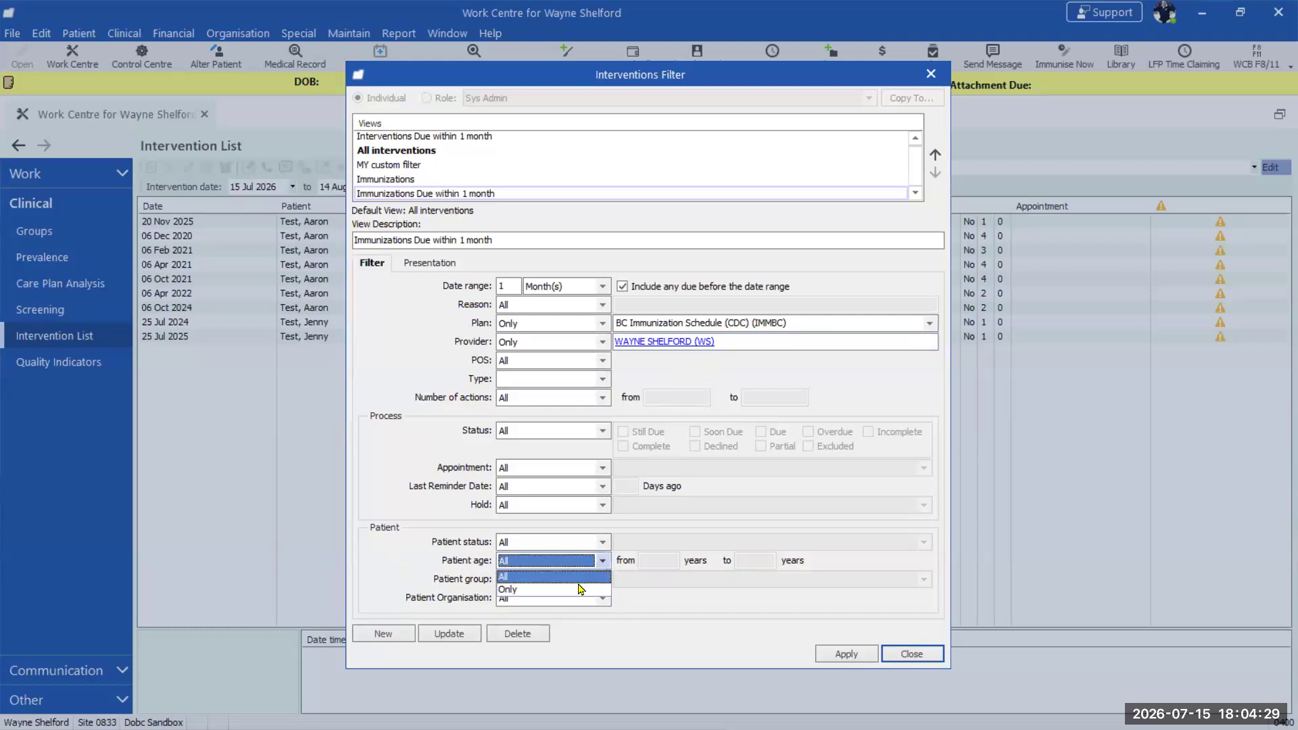
{"action": "left_click", "coordinate": [583, 585]}
{"action": "left_click", "coordinate": [655, 562]}
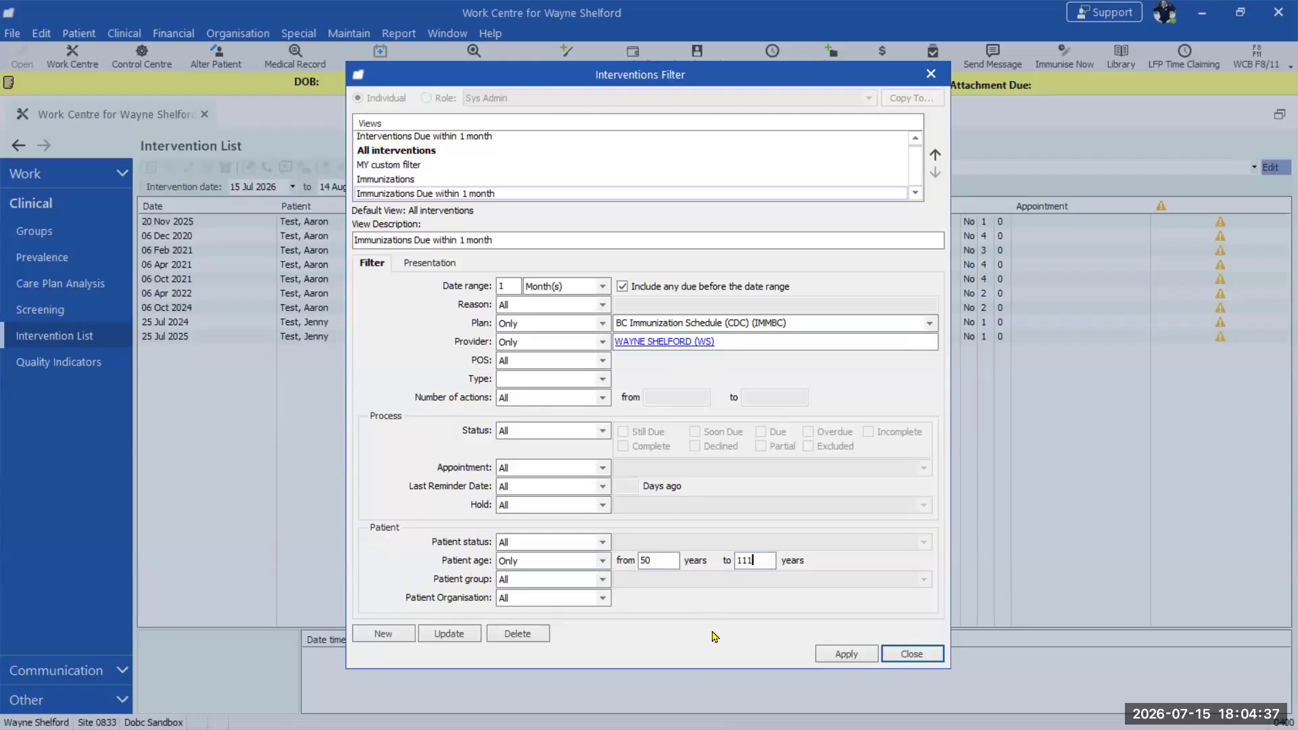
{"action": "left_click", "coordinate": [844, 654]}
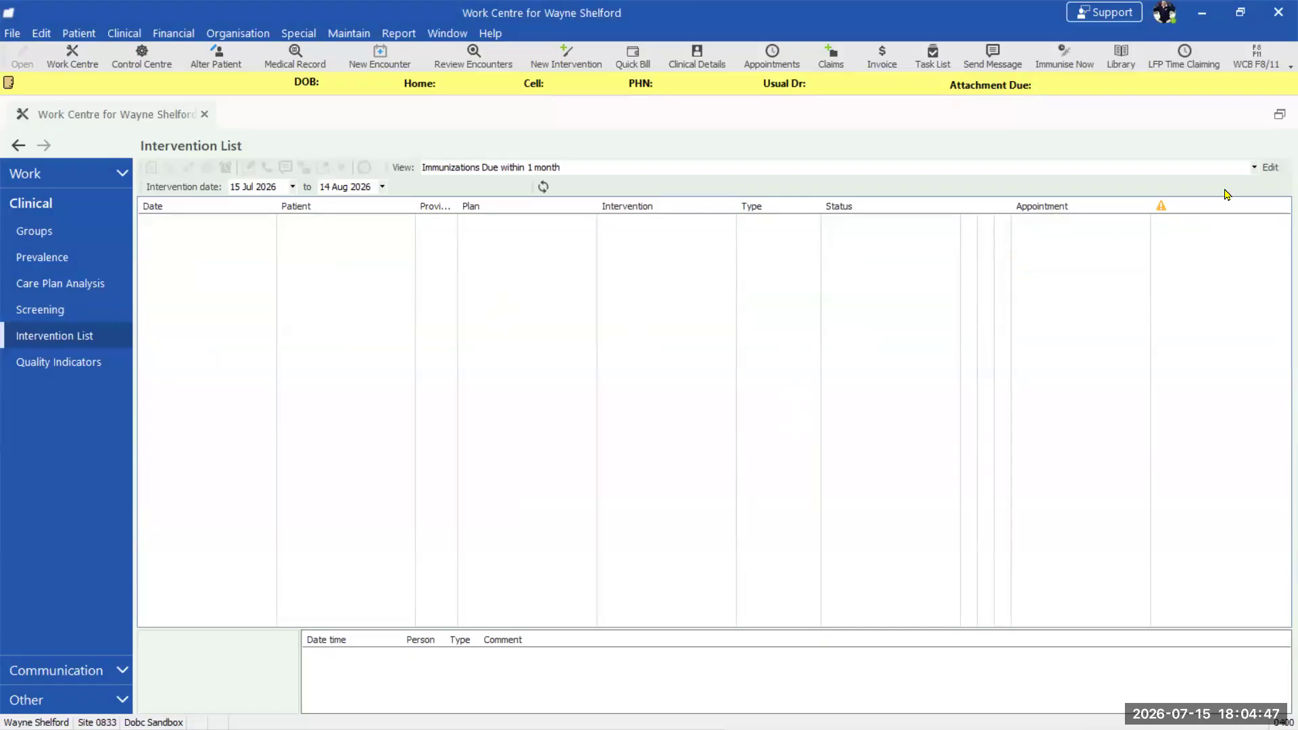
Reopen the filter for Immunizations Due within 1 month, set the lower patient age limit to 20 years and apply it
{"action": "left_click", "coordinate": [1271, 168]}
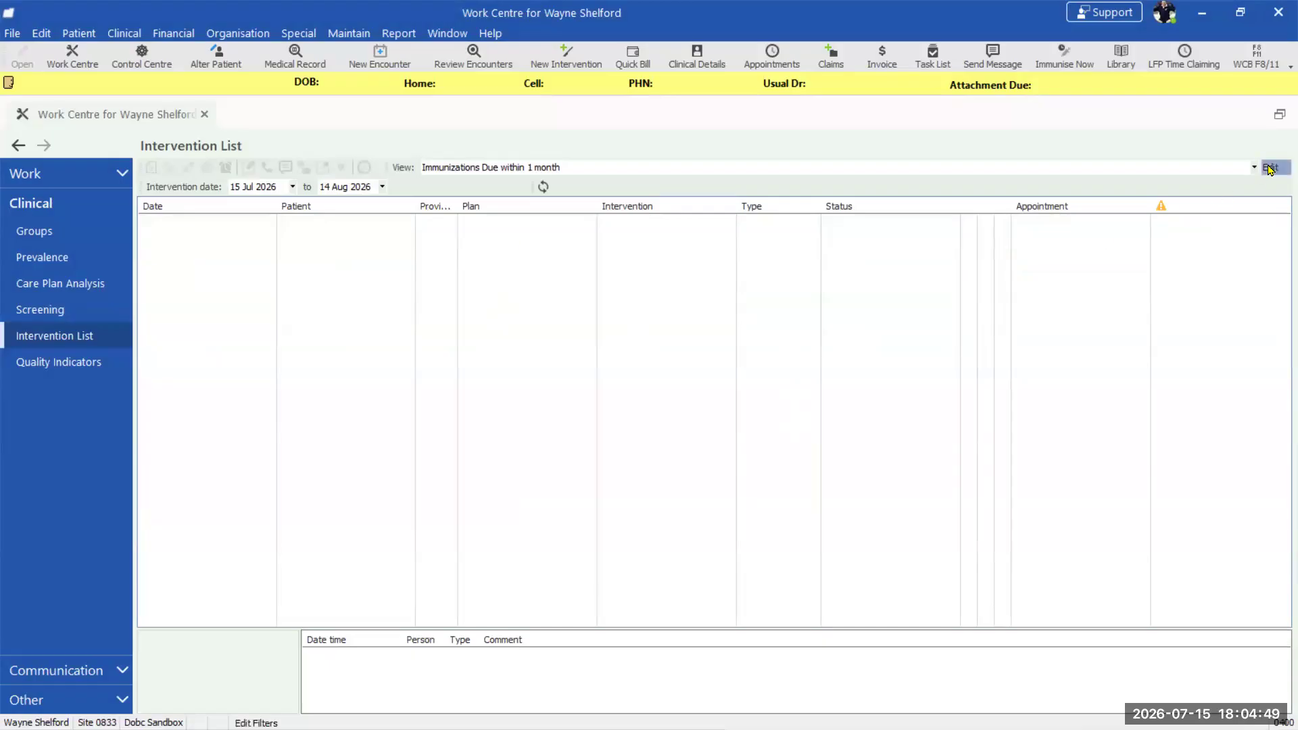
{"action": "left_click", "coordinate": [1271, 168]}
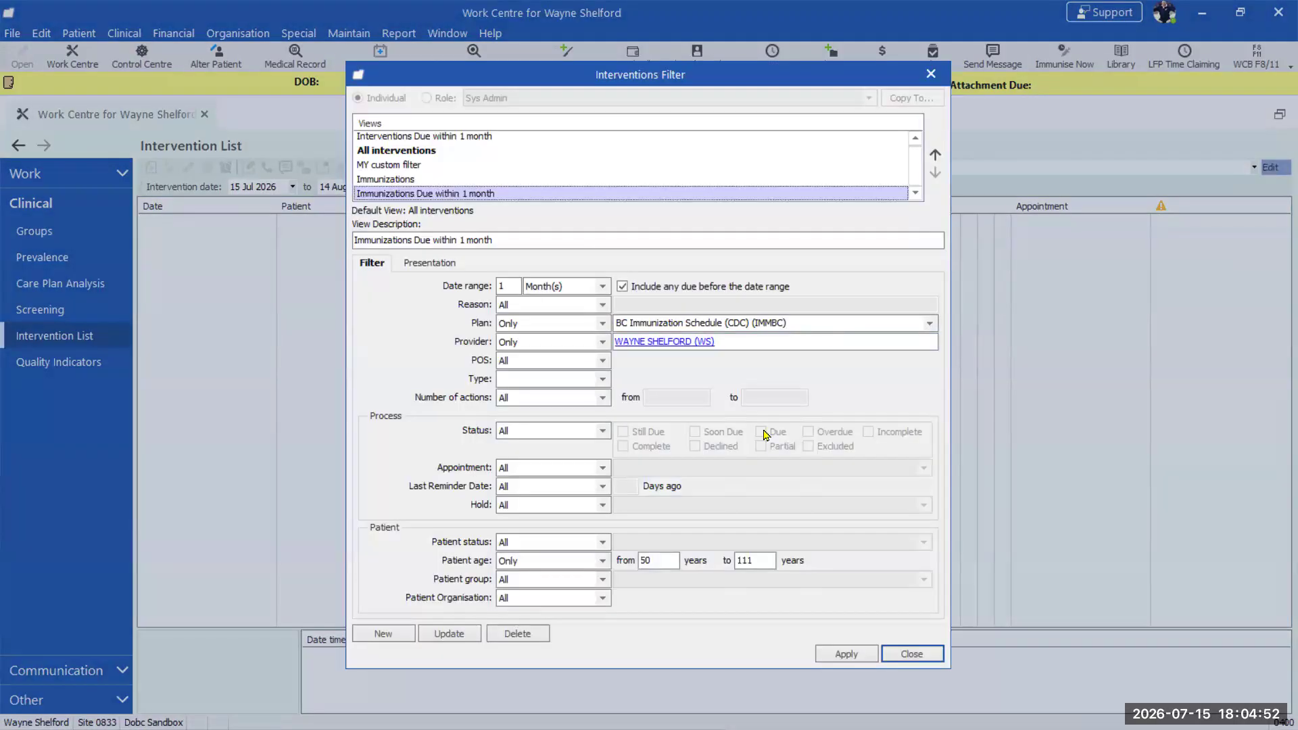
{"action": "left_click", "coordinate": [660, 562]}
{"action": "left_click_drag", "start_coordinate": [661, 562], "coordinate": [633, 561]}
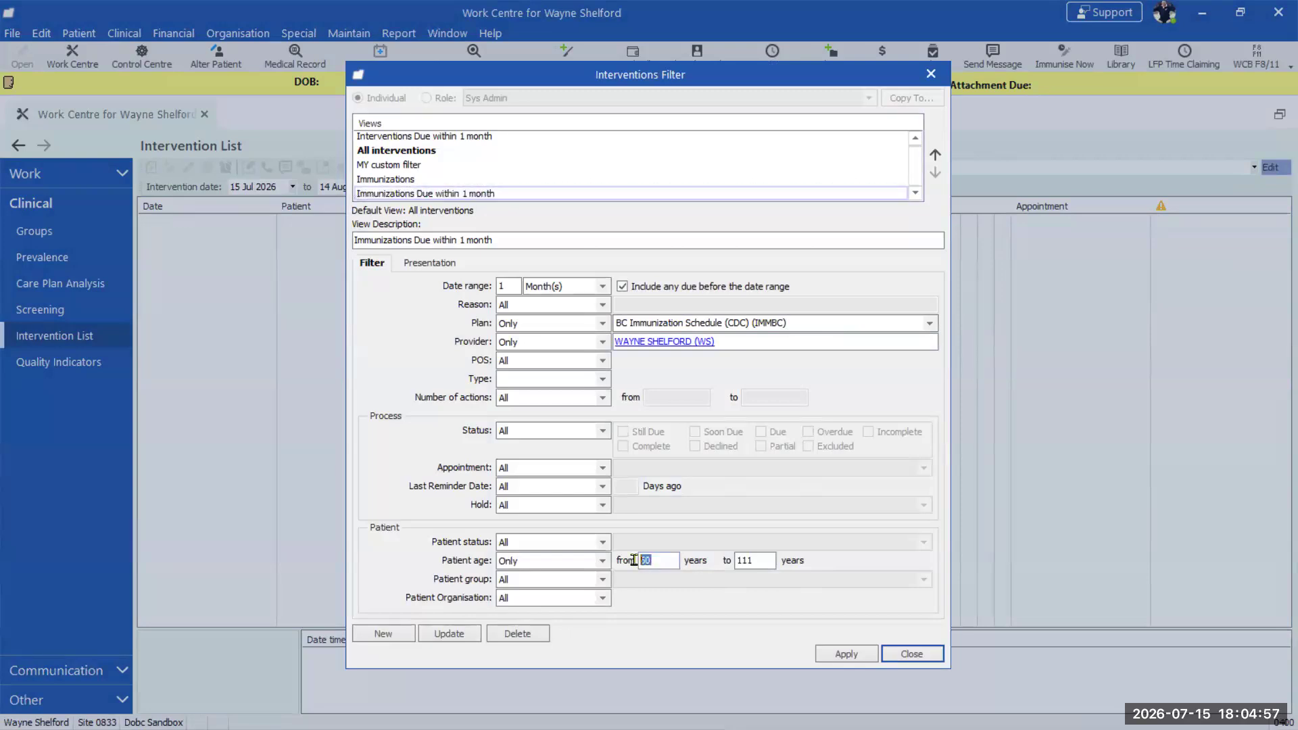
{"action": "type", "text": "20"}
{"action": "left_click", "coordinate": [846, 655]}
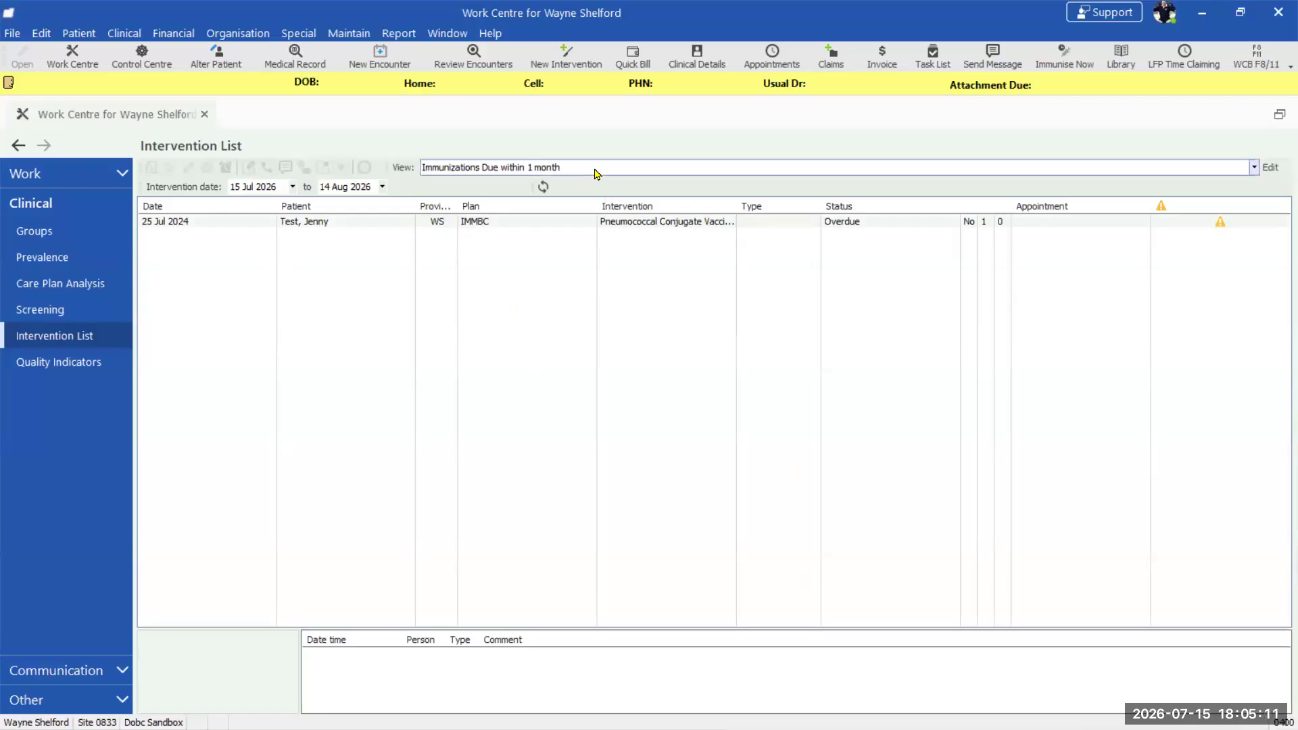
Display the intervention list with MY custom filter and finally with the Immunizations view
{"action": "left_click", "coordinate": [1255, 169]}
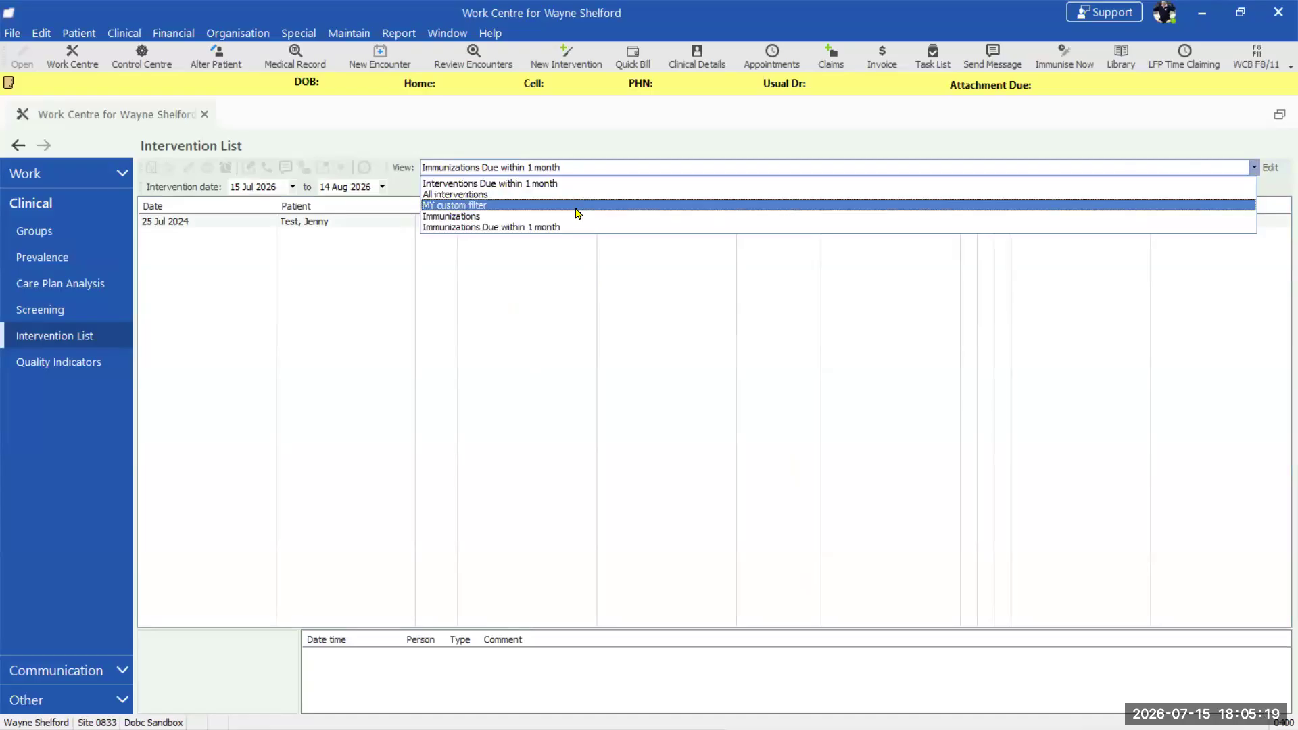
{"action": "key", "text": "Escape"}
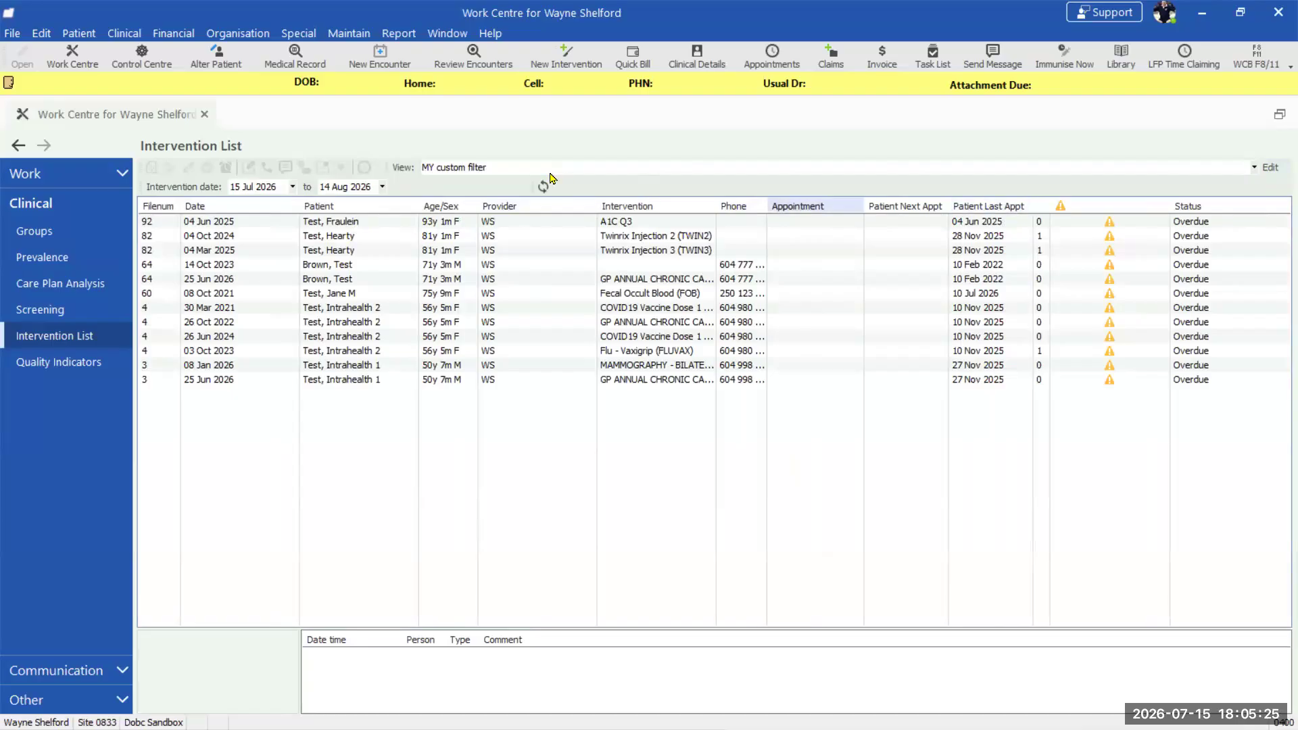
{"action": "left_click", "coordinate": [1256, 170]}
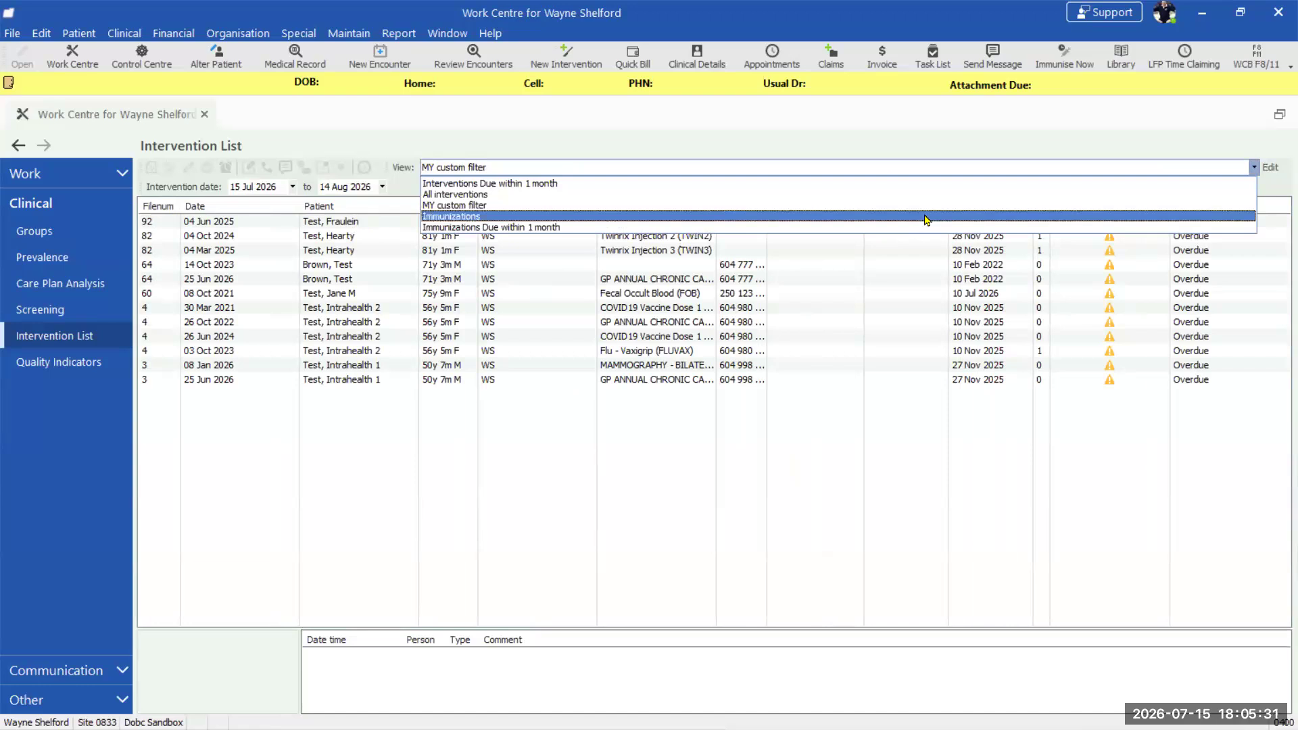
{"action": "left_click", "coordinate": [926, 217]}
In the Immunizations view's presentation settings, show the Patient Last Appt and Patient Next Appt columns and hide Appointment
{"action": "left_click", "coordinate": [1269, 171]}
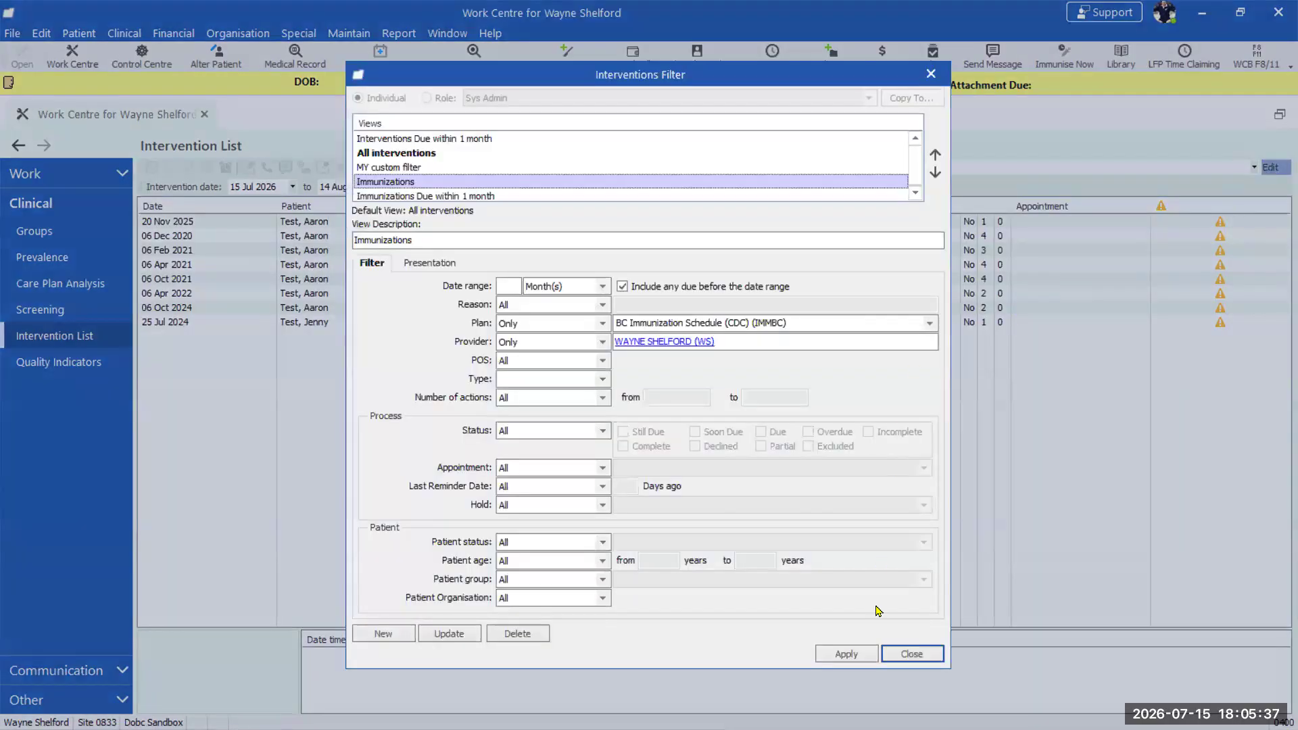
{"action": "left_click", "coordinate": [425, 265]}
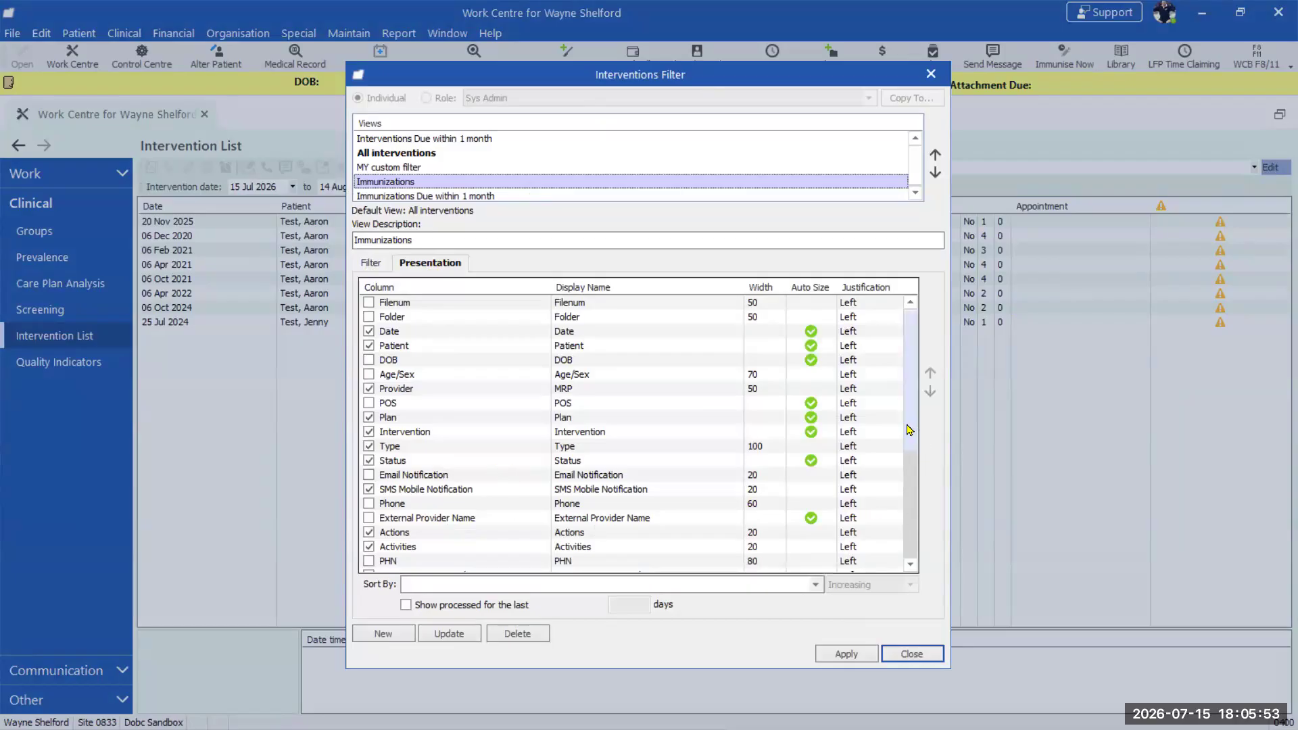
{"action": "left_click_drag", "start_coordinate": [913, 454], "coordinate": [921, 527]}
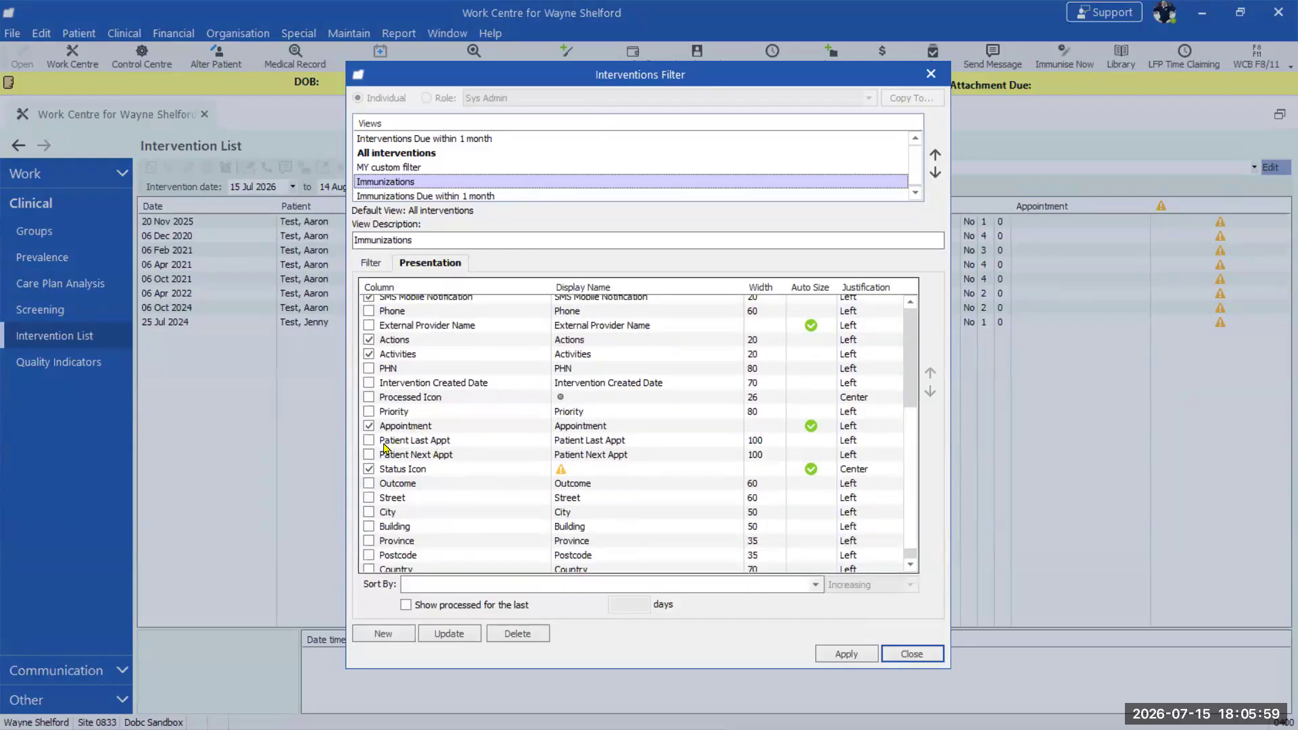
{"action": "left_click", "coordinate": [369, 441]}
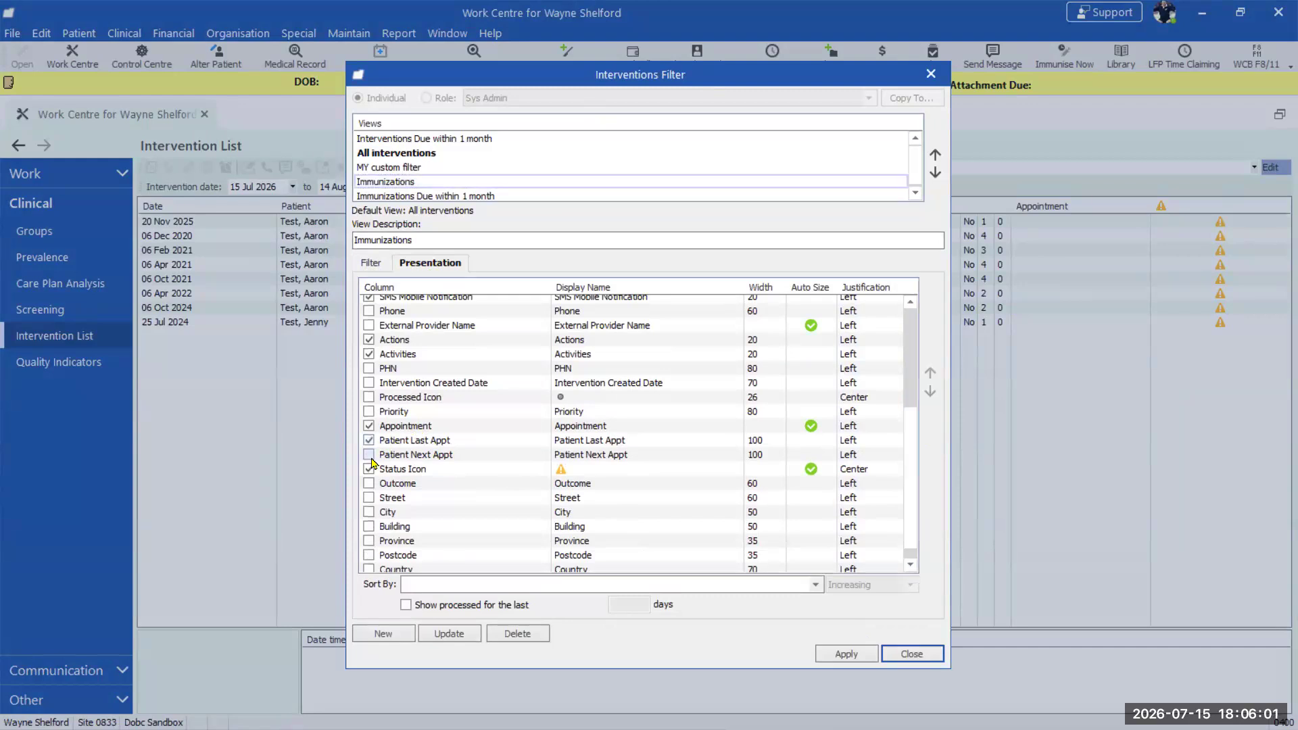
{"action": "left_click", "coordinate": [370, 456]}
{"action": "left_click", "coordinate": [370, 427]}
Shorten the display names of the patient appointment columns to "Last Appt" and "Next Appt"
{"action": "double_click", "coordinate": [588, 444]}
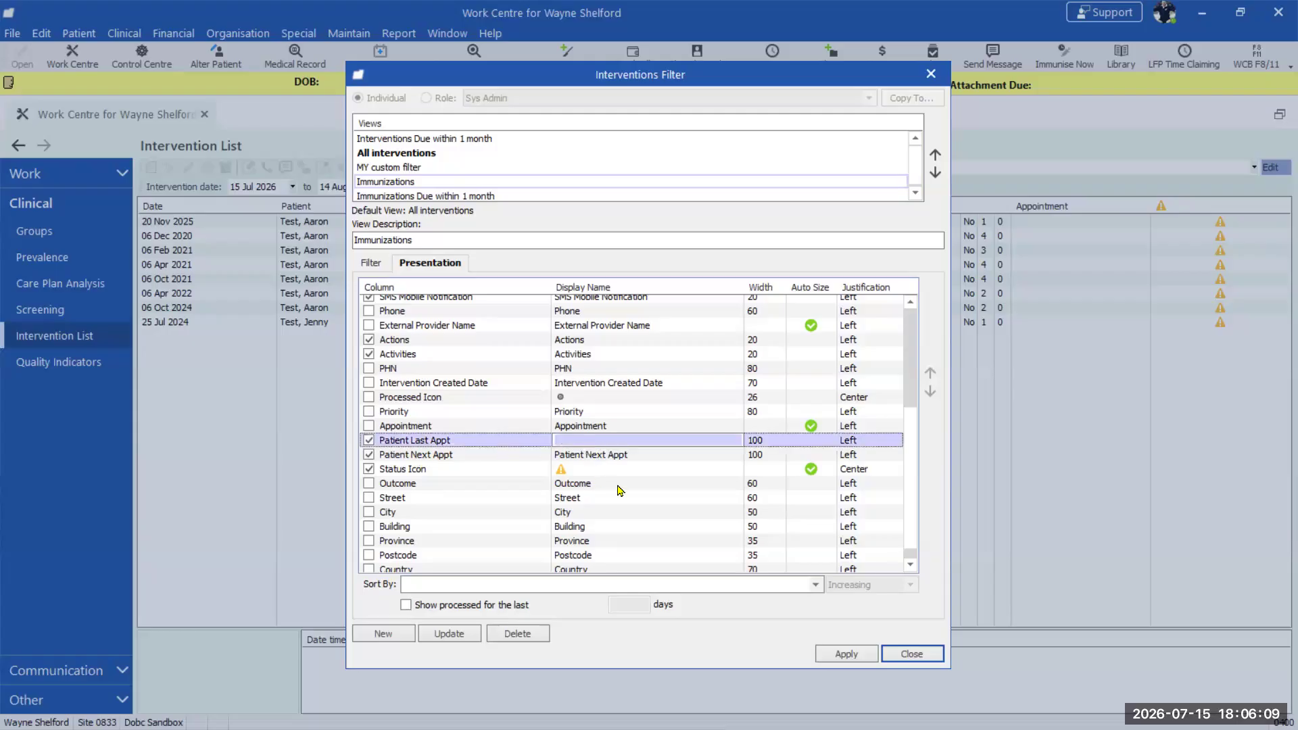
{"action": "key", "text": "Home"}
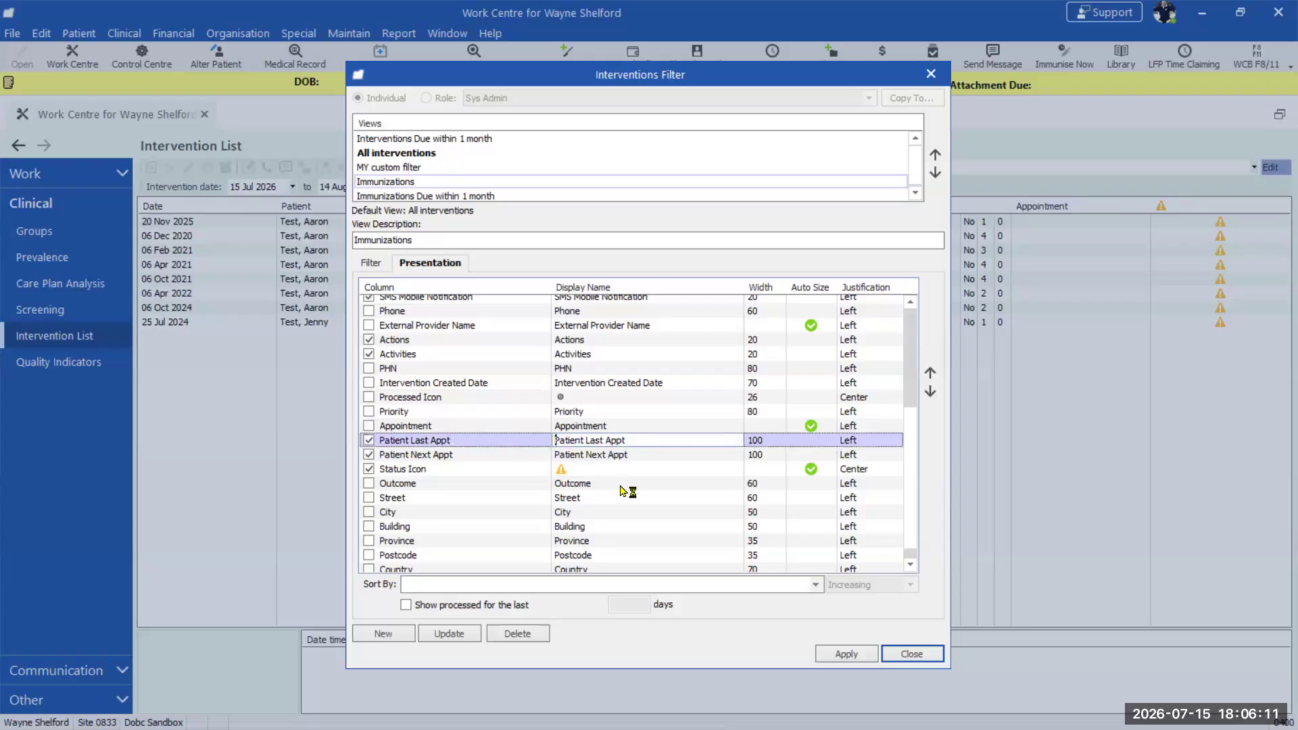
{"action": "key", "text": "ctrl+shift+Right"}
{"action": "key", "text": "Delete"}
{"action": "left_click", "coordinate": [647, 454]}
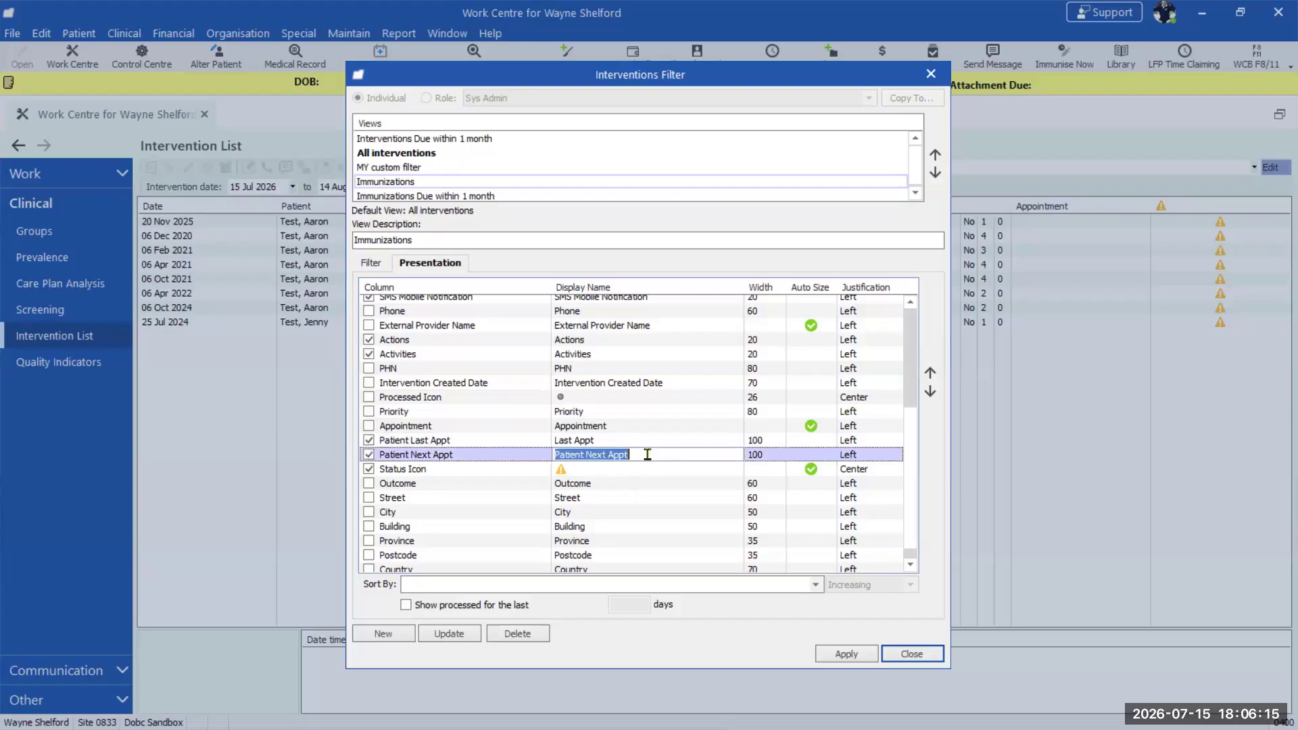
{"action": "key", "text": "Home"}
{"action": "key", "text": "ctrl+shift+Right"}
{"action": "key", "text": "Delete"}
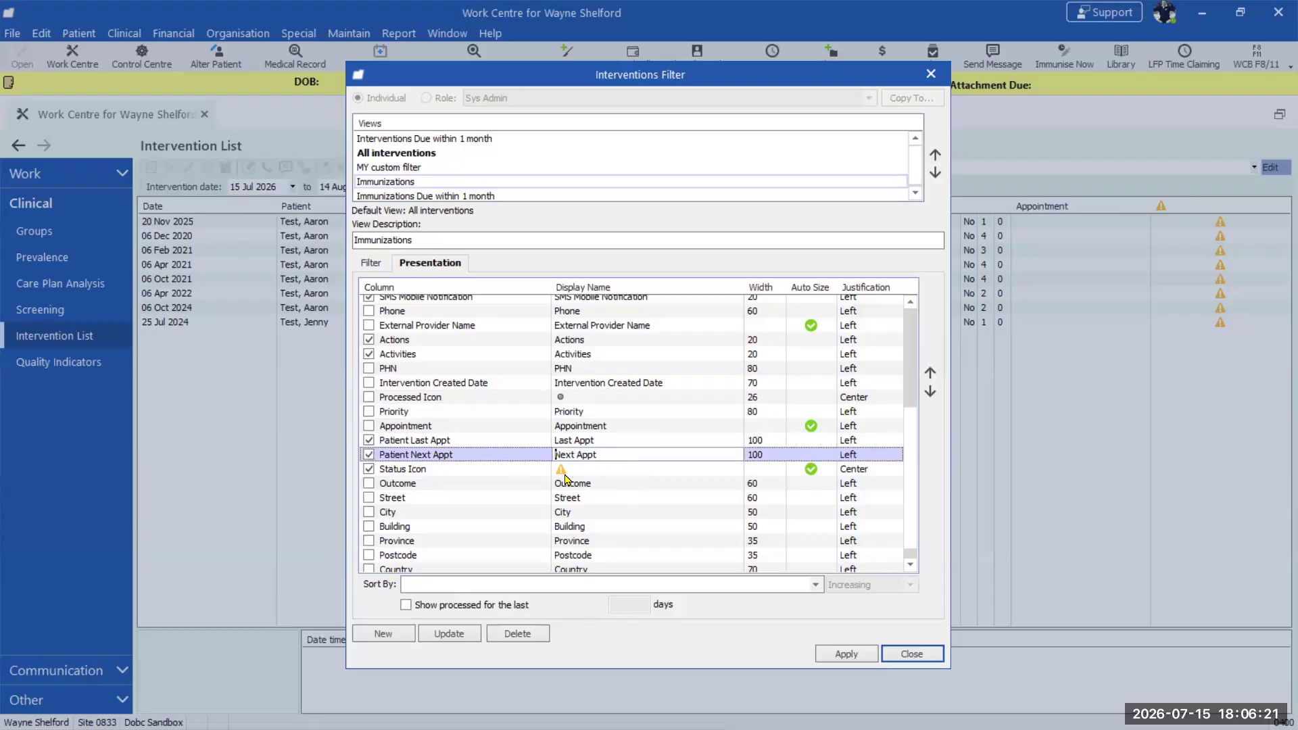
Show the Outcome column and set the Provider column's justification to Center
{"action": "left_click", "coordinate": [369, 484]}
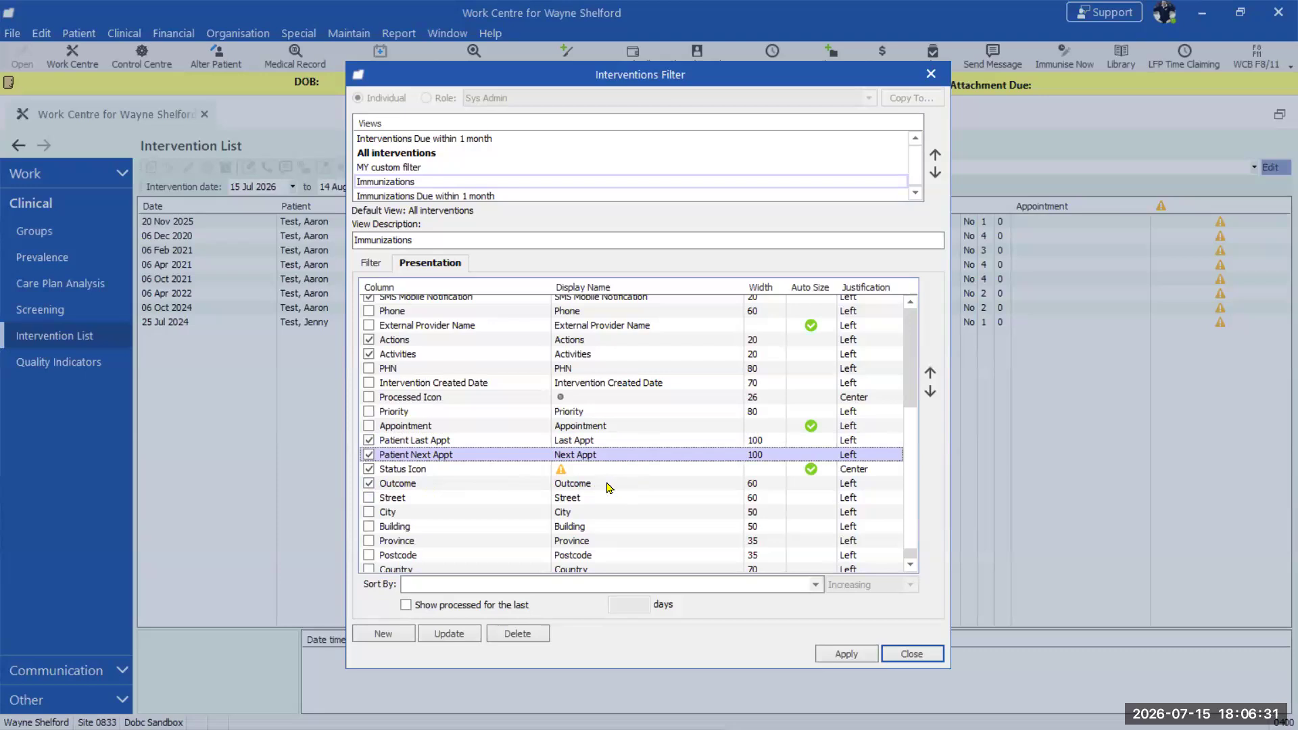
{"action": "scroll", "coordinate": [630, 503], "scroll_direction": "down", "scroll_amount": 1}
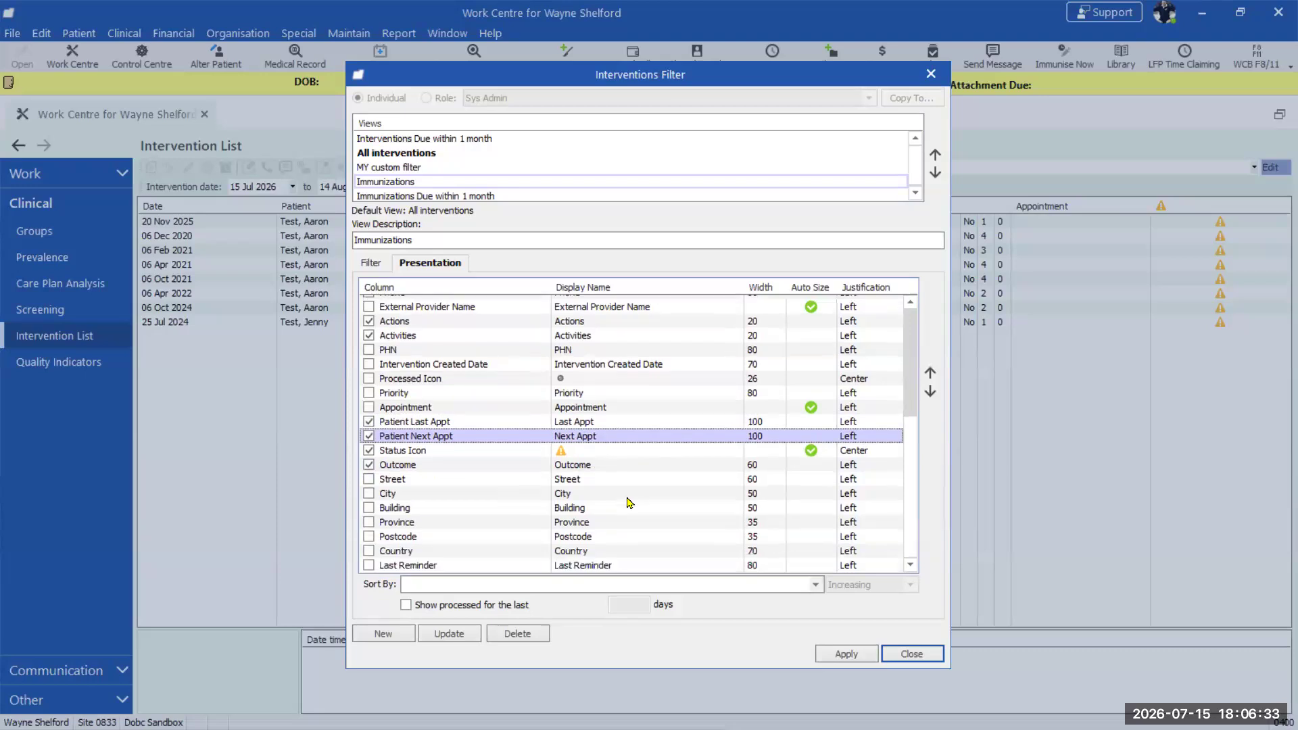
{"action": "scroll", "coordinate": [630, 503], "scroll_direction": "up", "scroll_amount": 3}
{"action": "scroll", "coordinate": [629, 503], "scroll_direction": "down", "scroll_amount": 3}
{"action": "scroll", "coordinate": [687, 511], "scroll_direction": "up", "scroll_amount": 9}
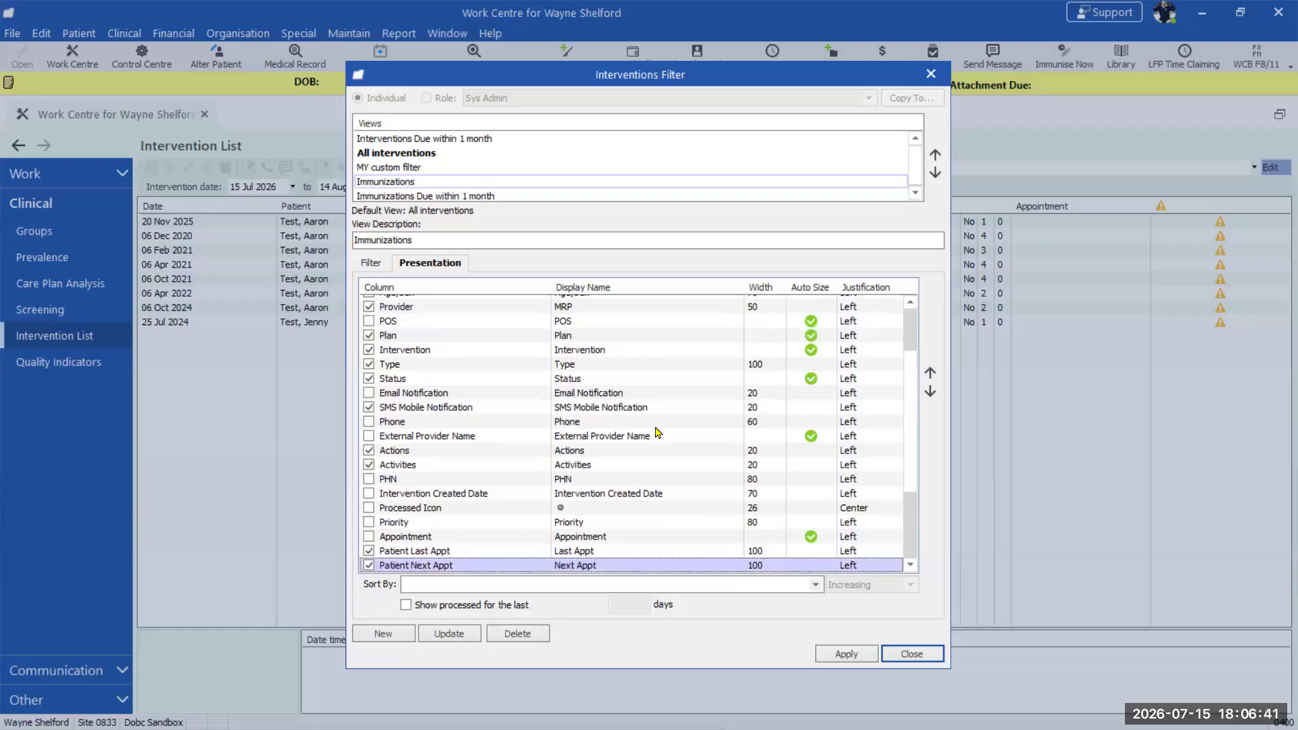
{"action": "scroll", "coordinate": [656, 432], "scroll_direction": "up", "scroll_amount": 2}
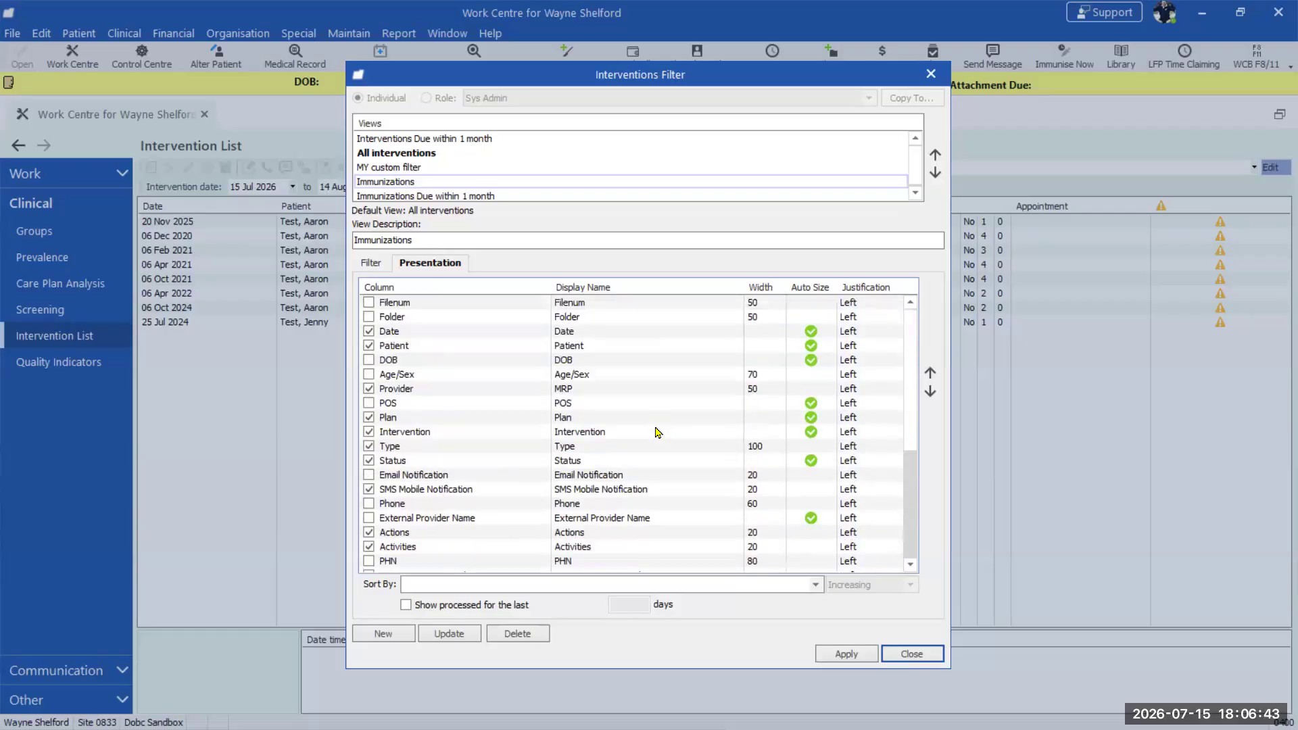
{"action": "left_click", "coordinate": [595, 390]}
{"action": "left_click", "coordinate": [595, 389]}
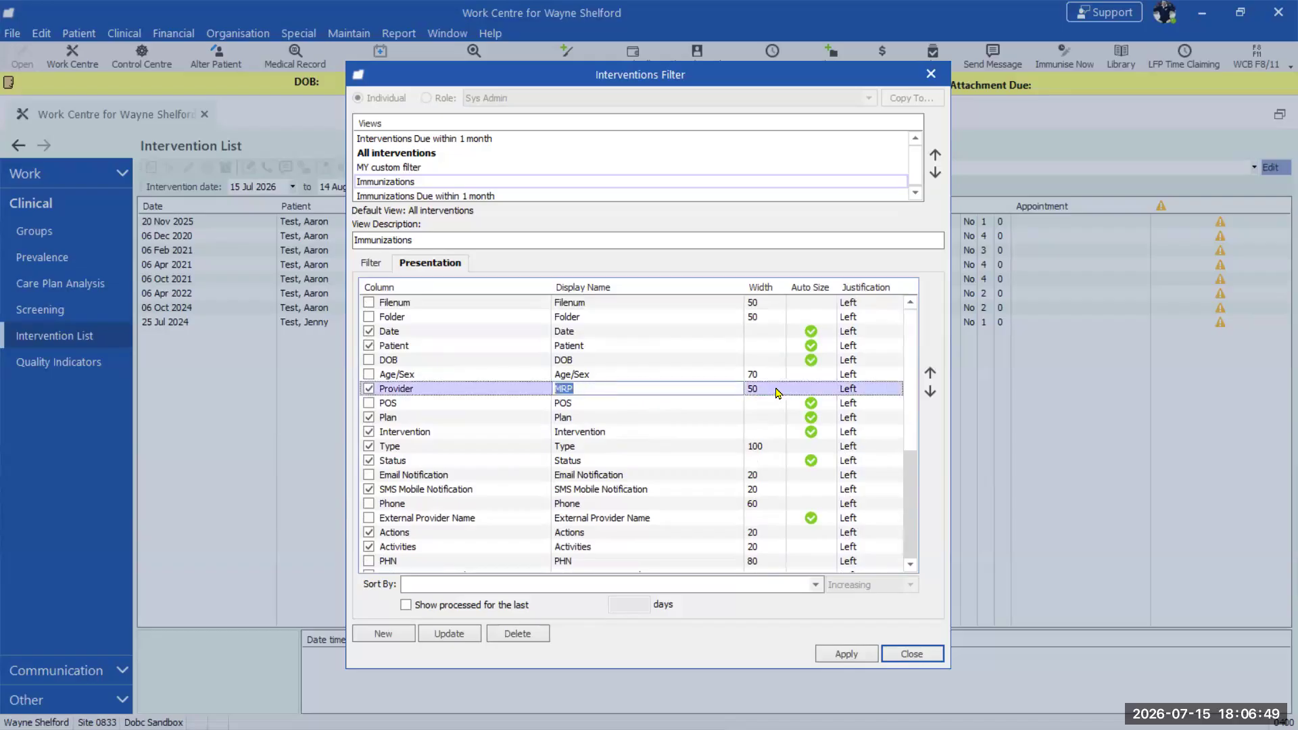
{"action": "left_click", "coordinate": [869, 392]}
{"action": "left_click", "coordinate": [895, 390]}
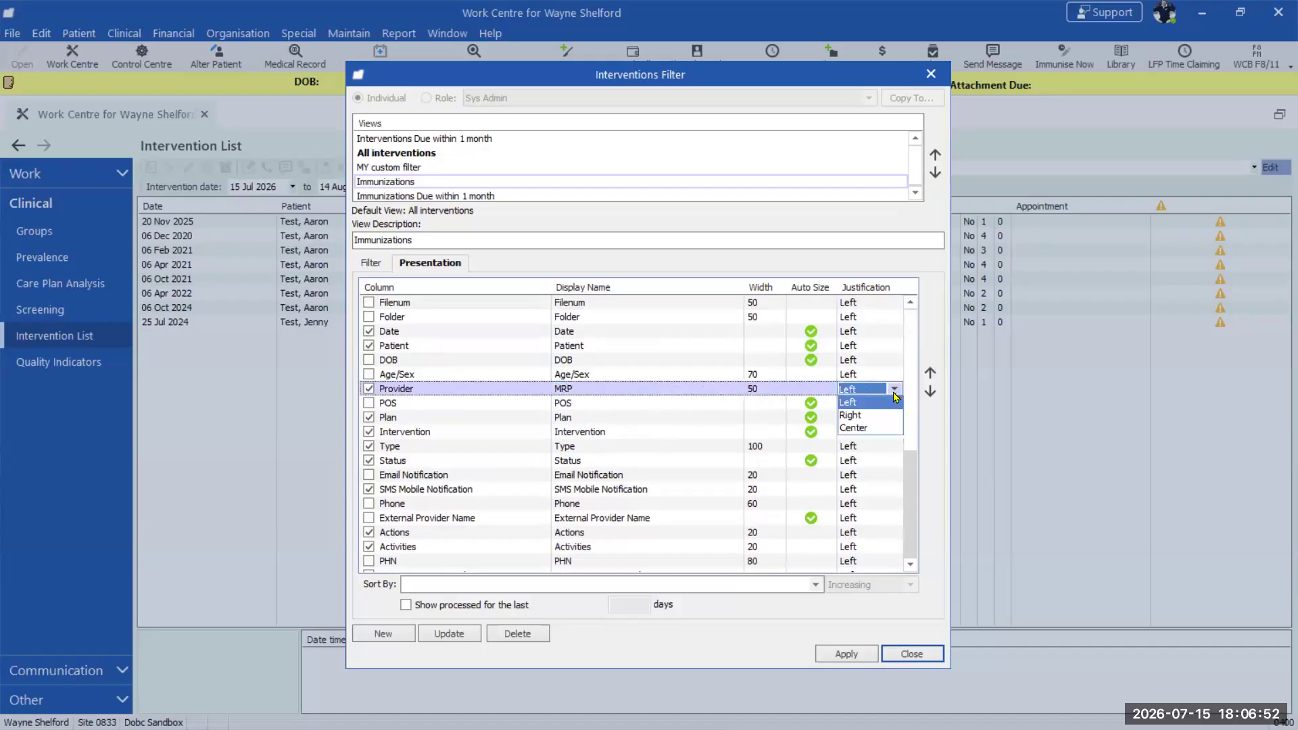
{"action": "left_click", "coordinate": [863, 429]}
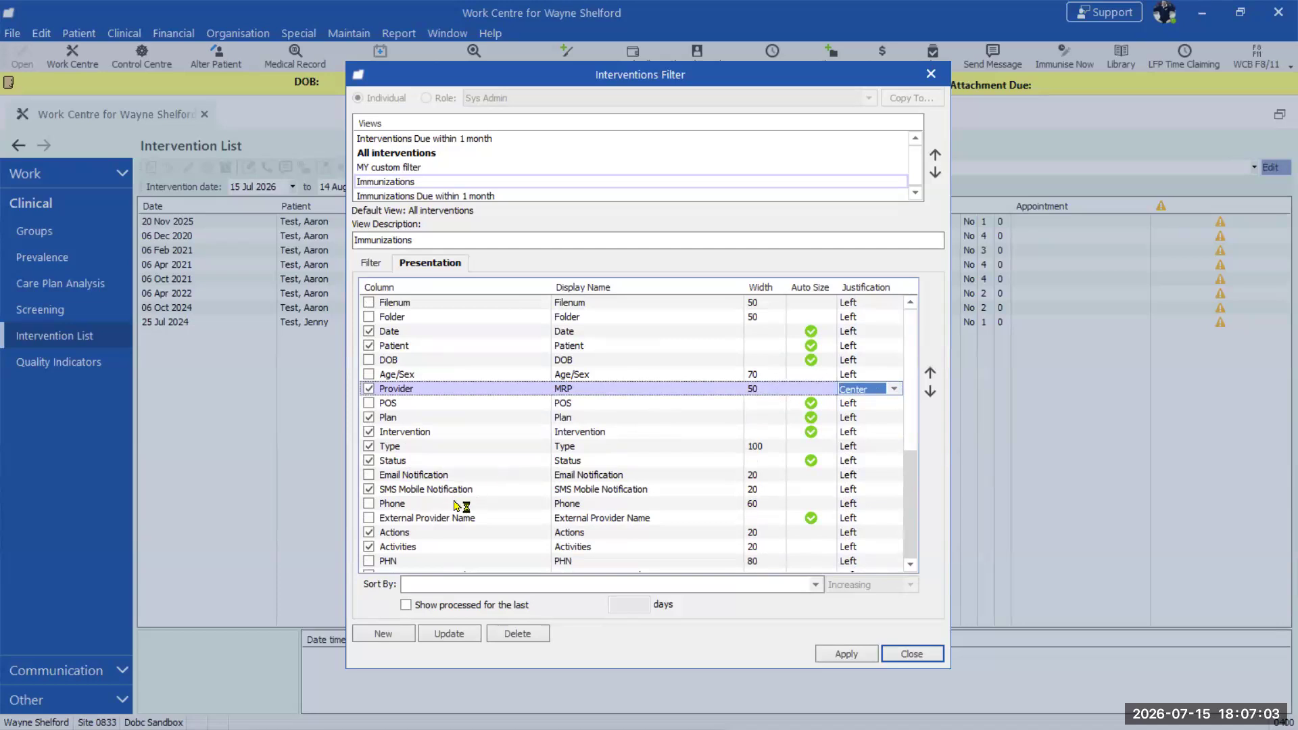
Move the Activities column above Actions and sort the Immunizations view by DOB in decreasing order
{"action": "left_click", "coordinate": [447, 547]}
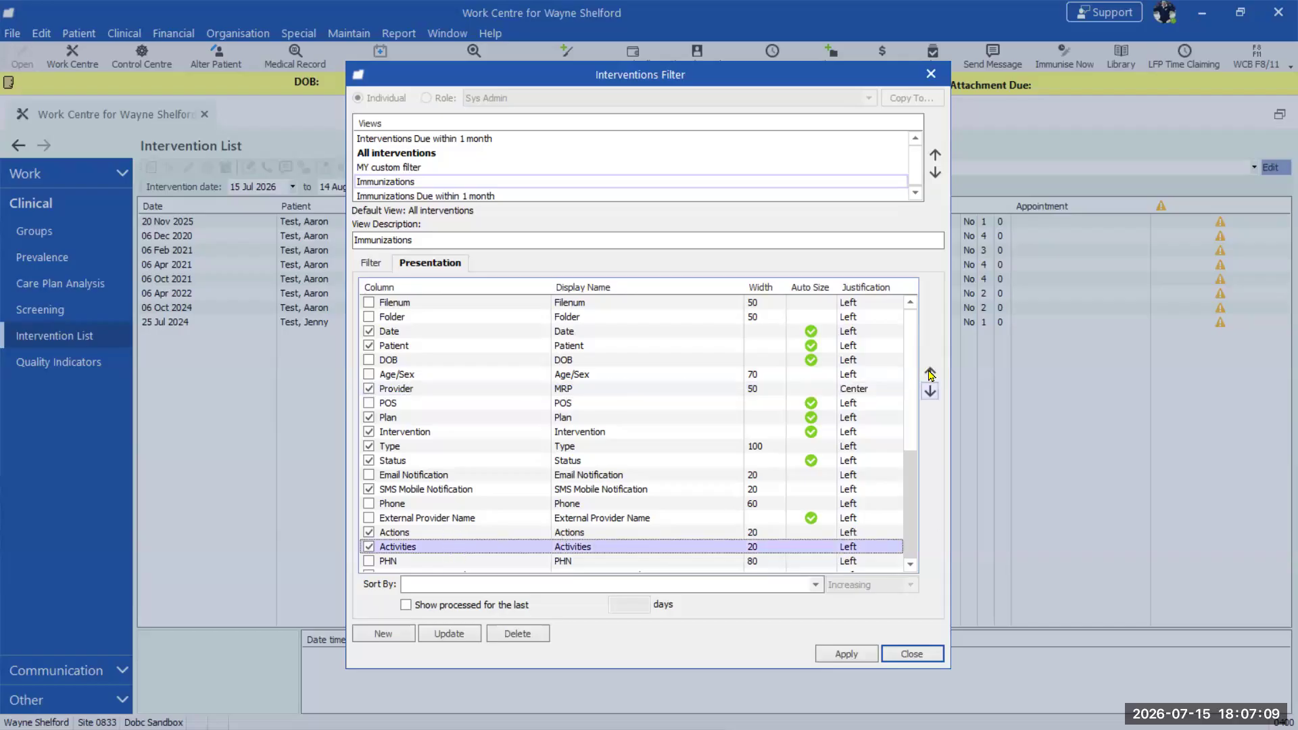
{"action": "left_click", "coordinate": [931, 373]}
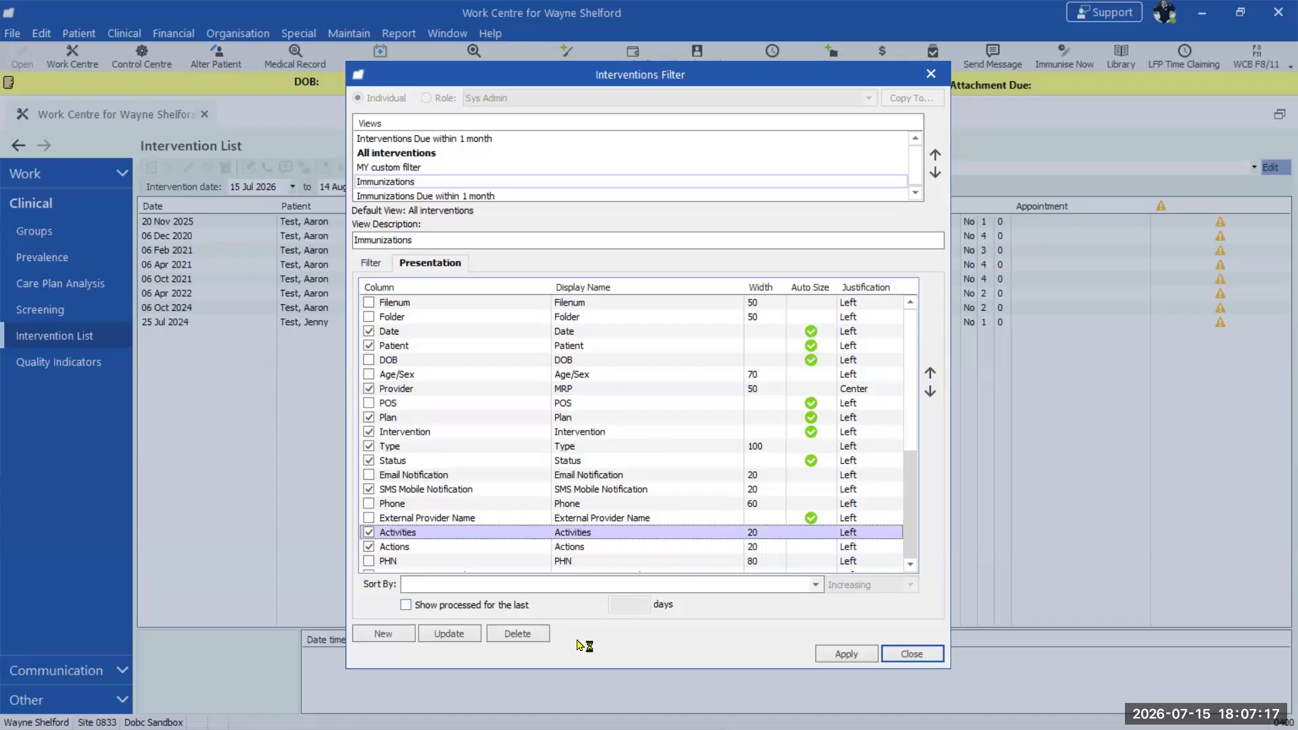
{"action": "left_click", "coordinate": [817, 586]}
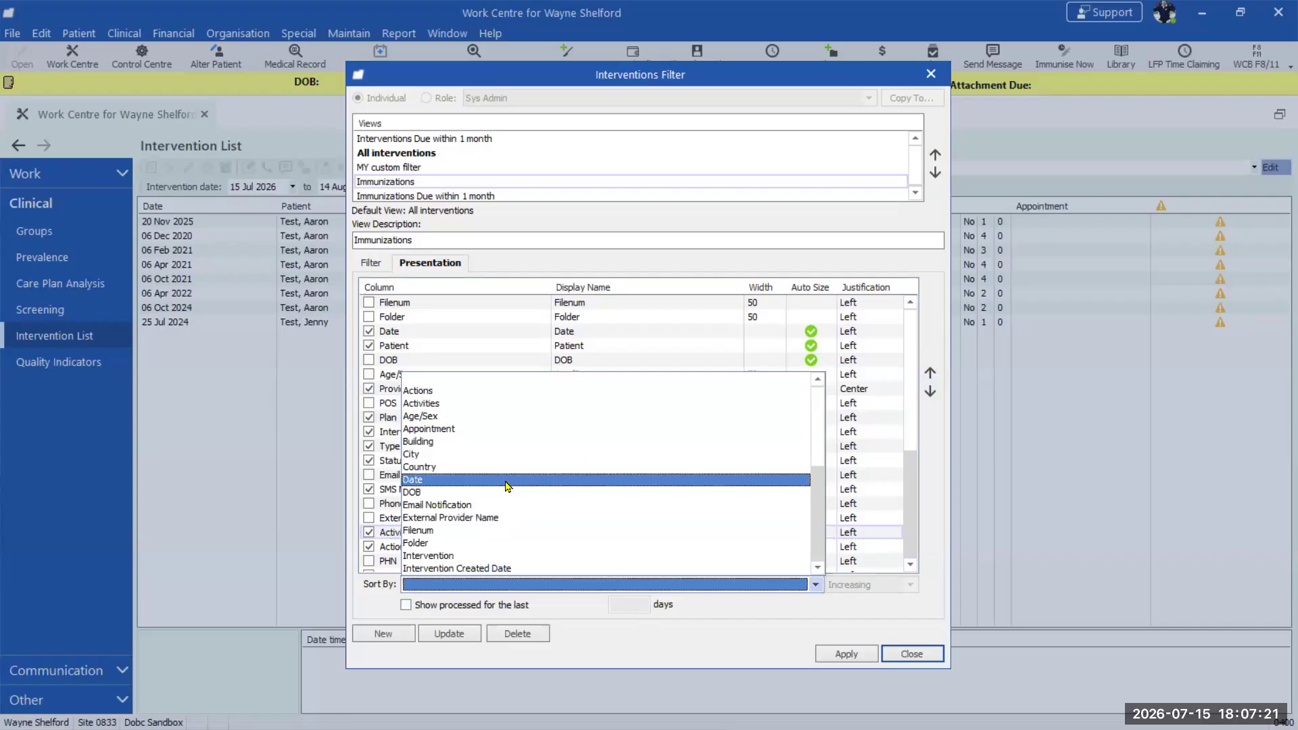
{"action": "left_click", "coordinate": [420, 494]}
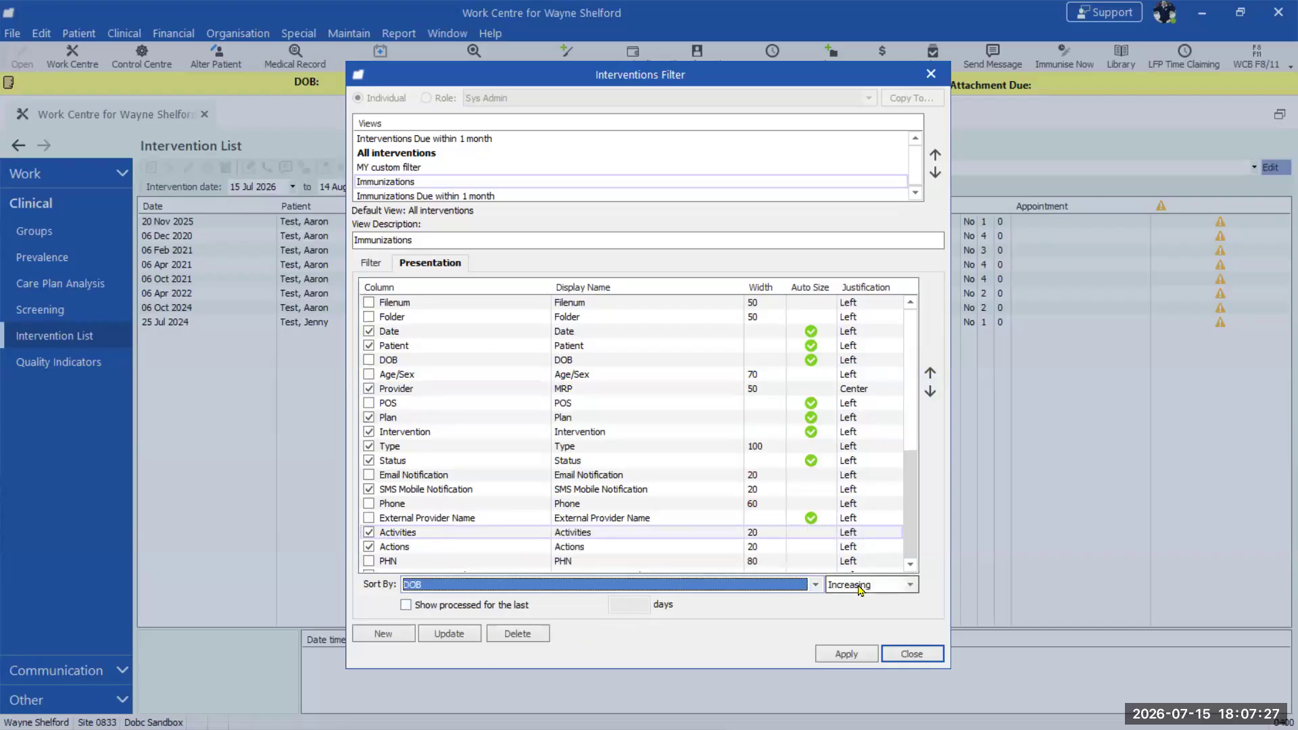
{"action": "left_click", "coordinate": [911, 586]}
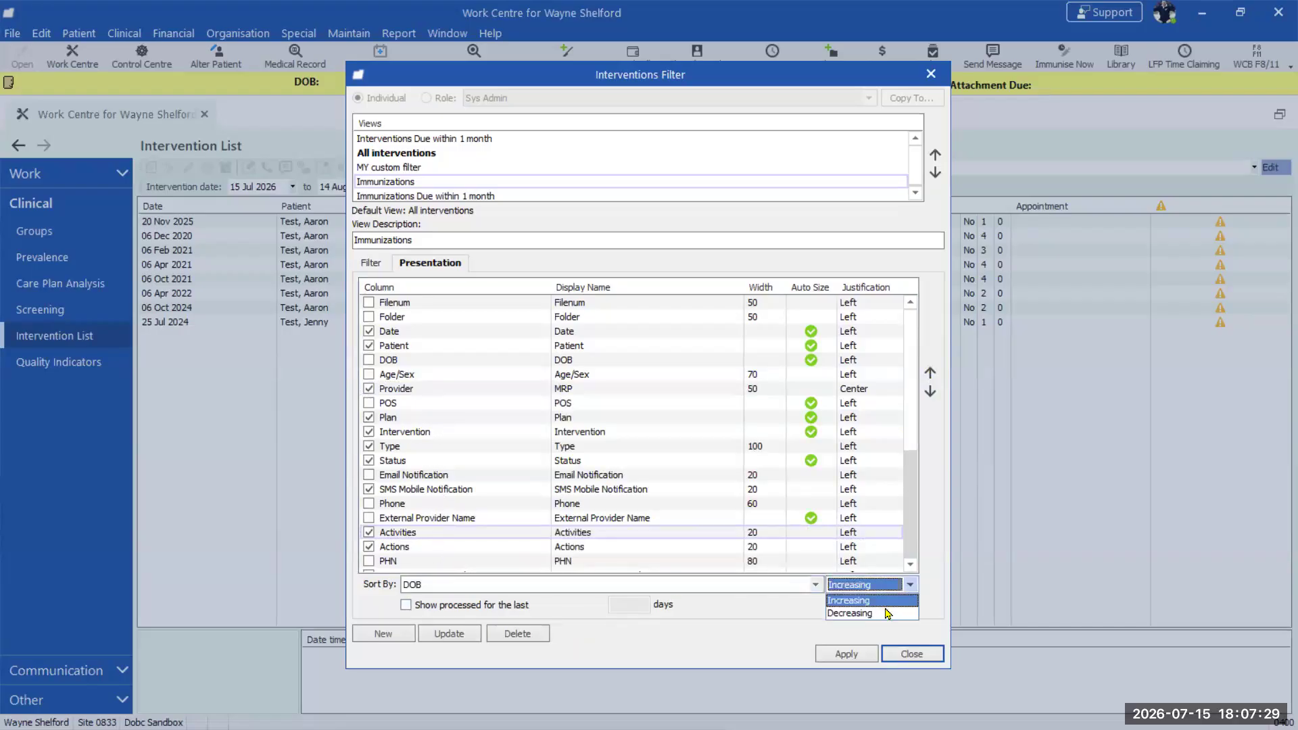
{"action": "left_click", "coordinate": [883, 618]}
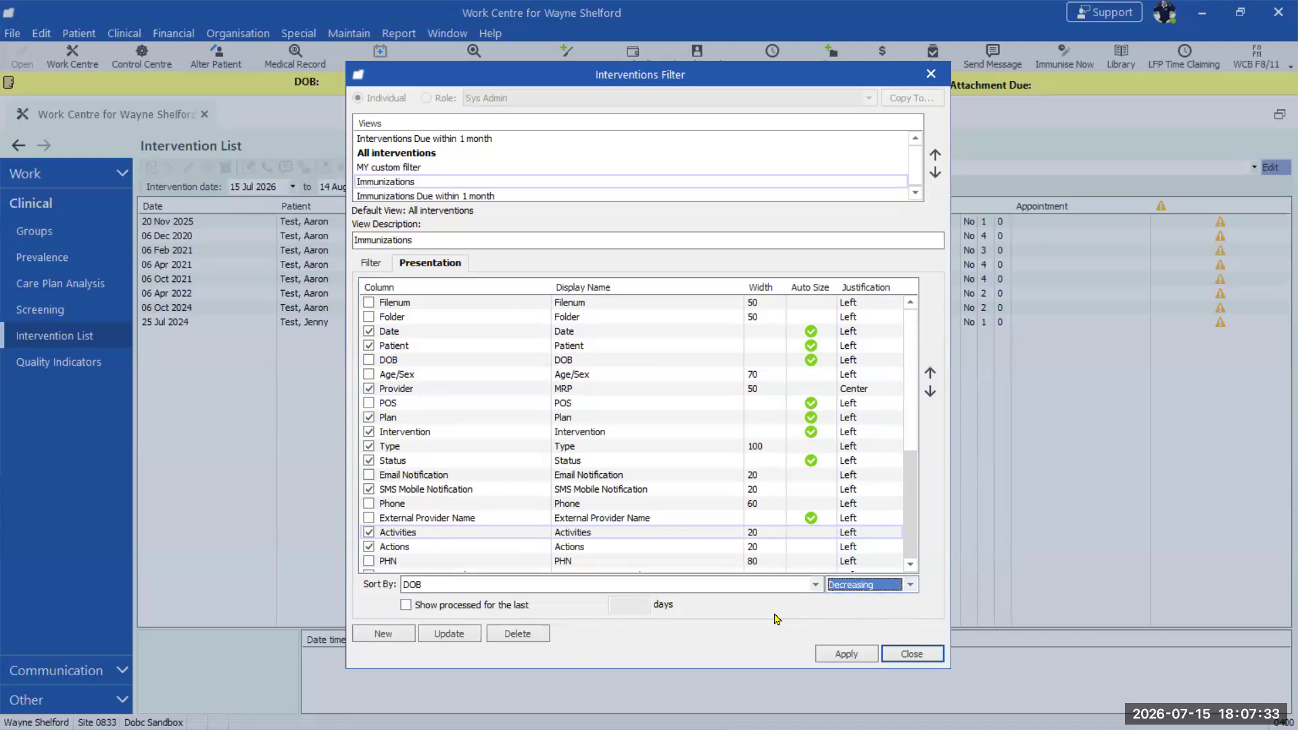
Make the DOB column visible and apply the Immunizations view's presentation settings
{"action": "left_click", "coordinate": [854, 654]}
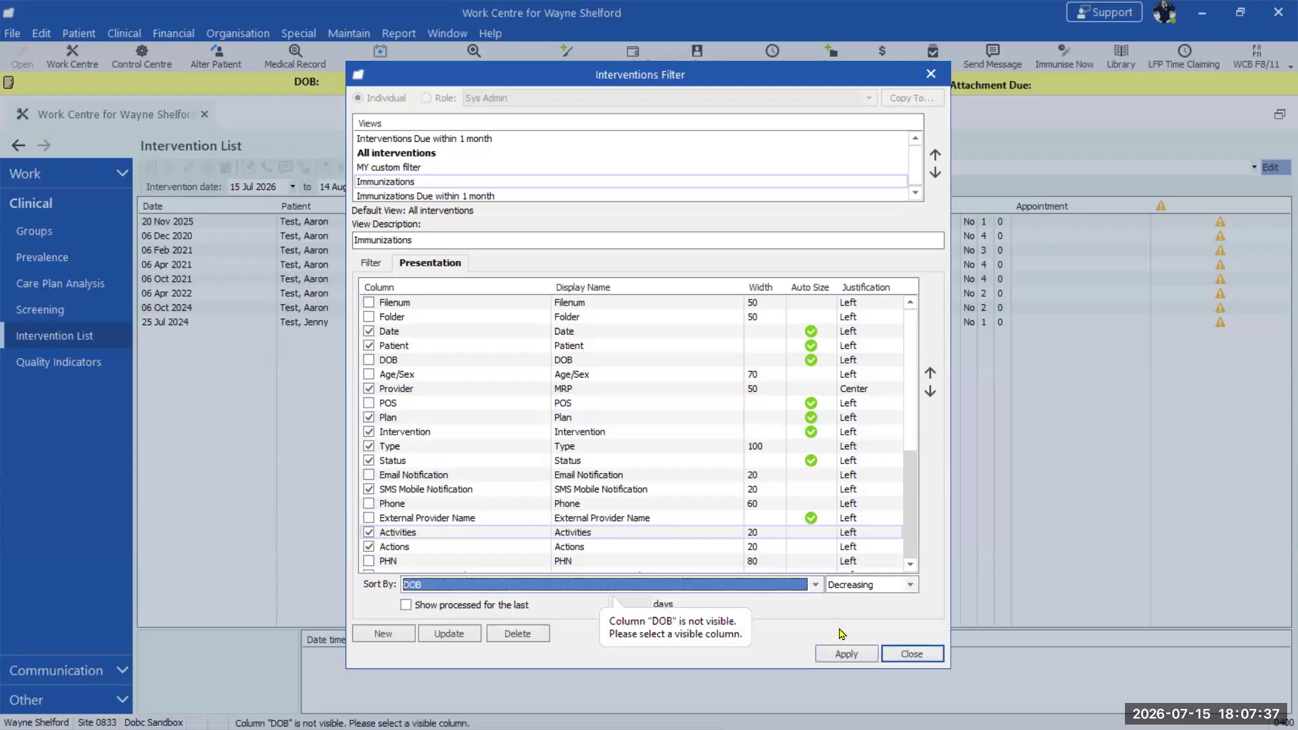
{"action": "left_click", "coordinate": [844, 655]}
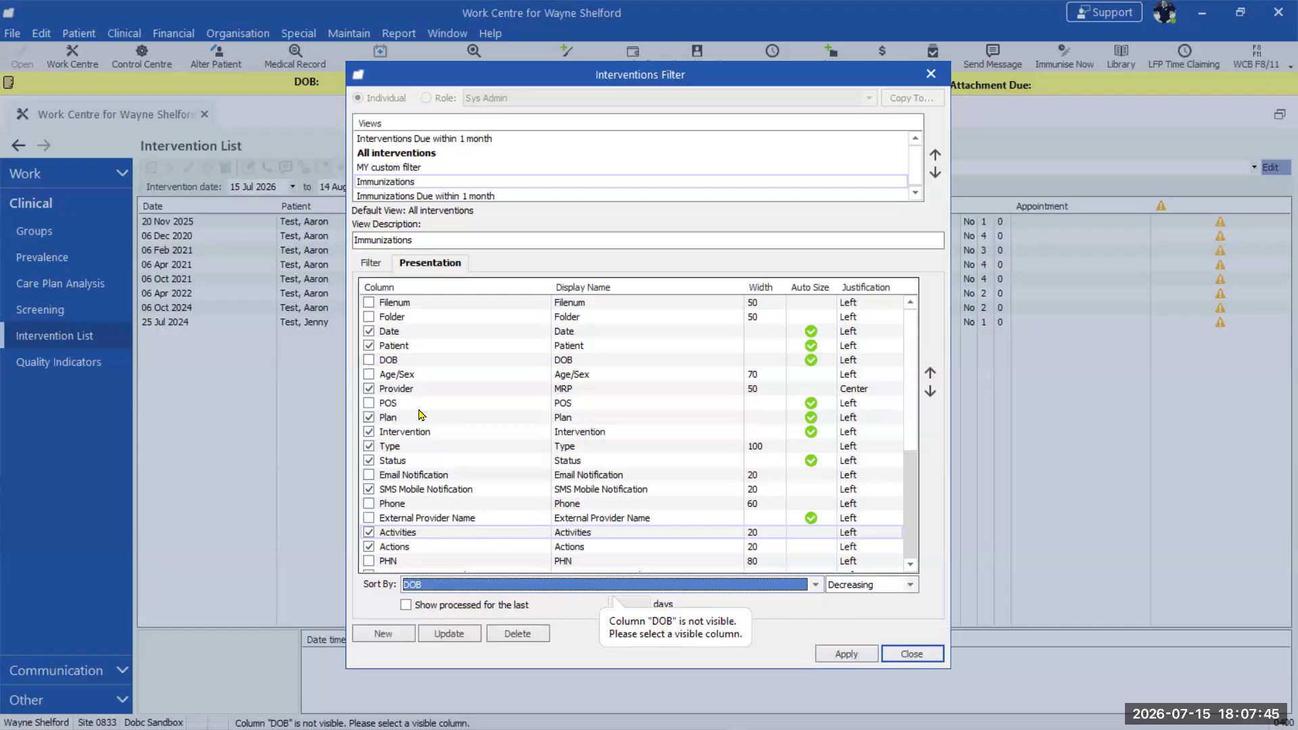
{"action": "left_click", "coordinate": [369, 361]}
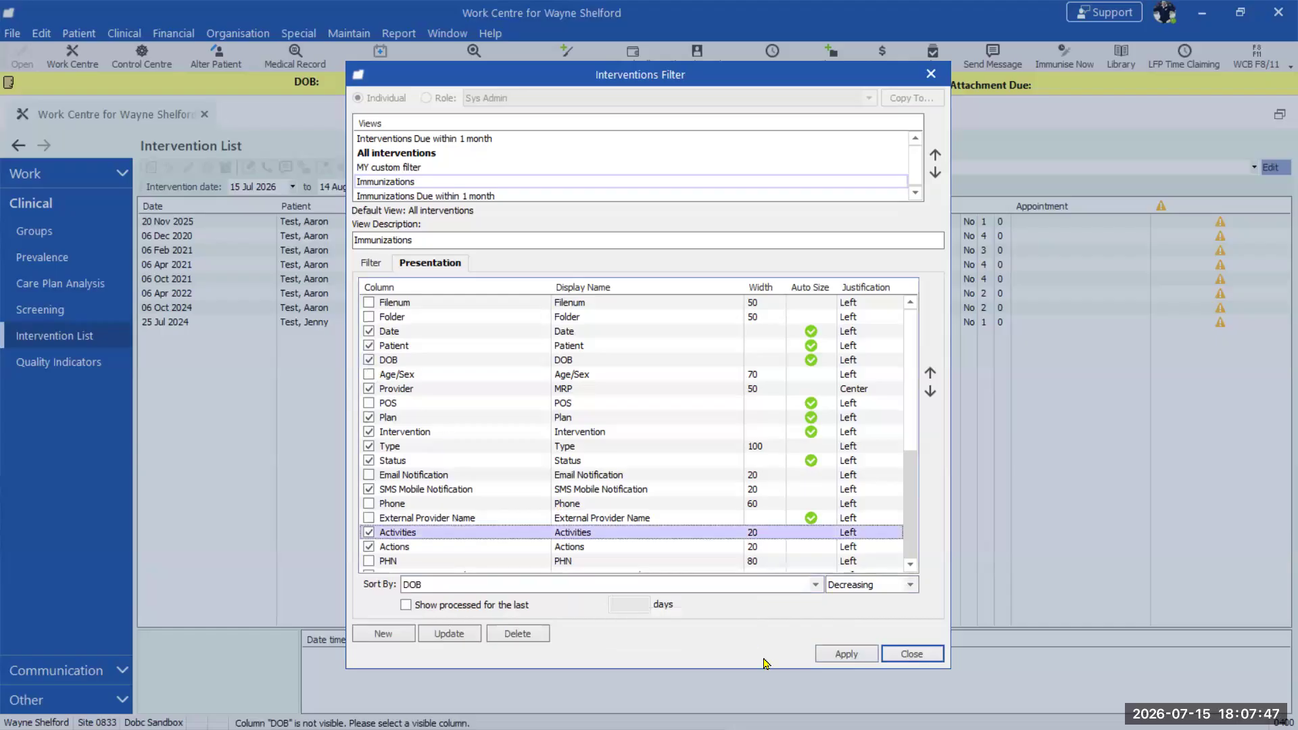
{"action": "left_click", "coordinate": [856, 654]}
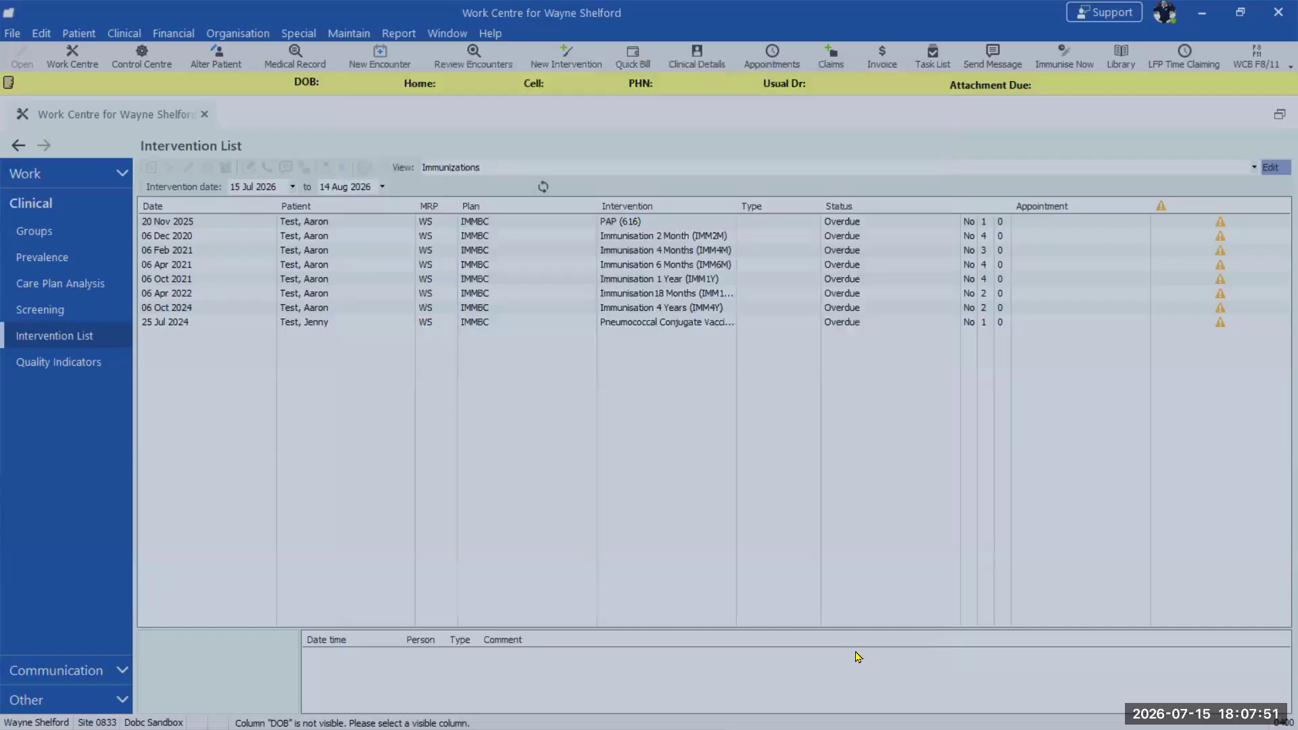